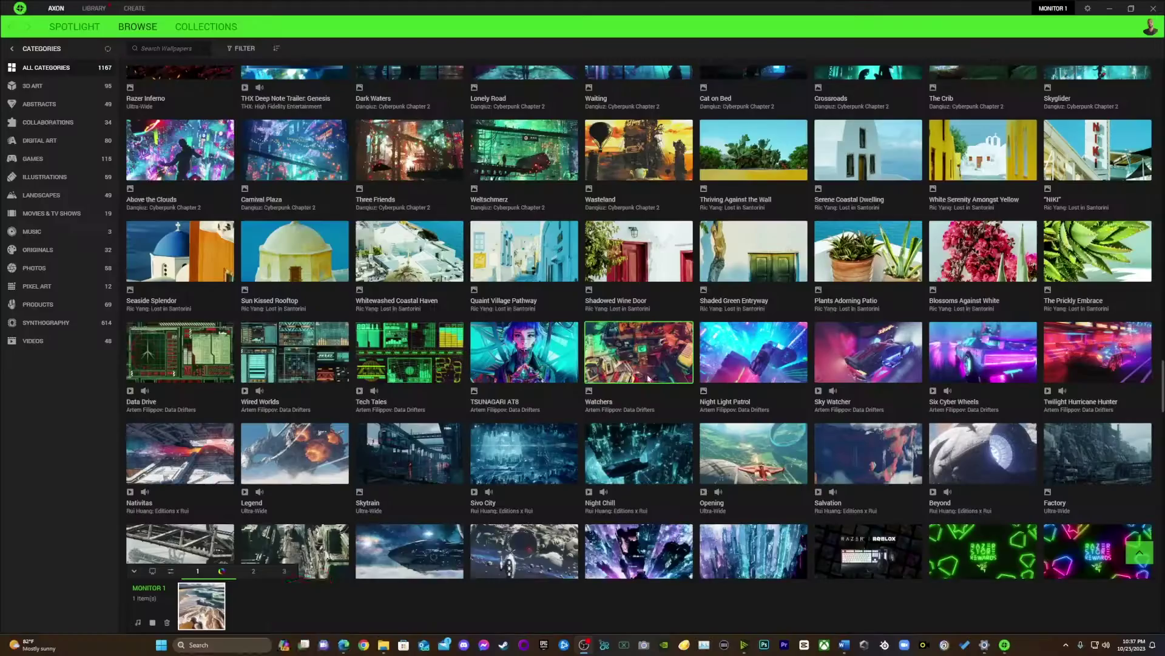
# Scroll down the Destiny 2: Lightfall – Dynamic wallpaper page after applying it to this monitor
pyautogui.scroll(-6, 648, 379)
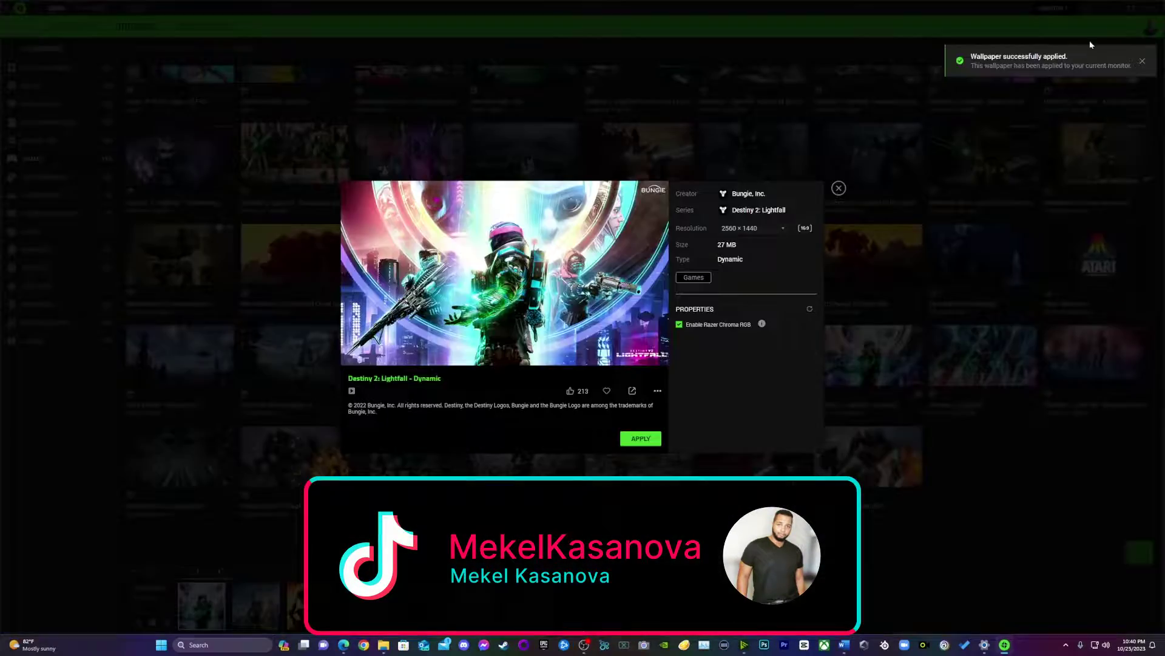
# Close the Destiny 2 details, minimize Axon to view the desktop, then show the Spotlight page
pyautogui.click(856, 168)
pyautogui.click(1111, 9)
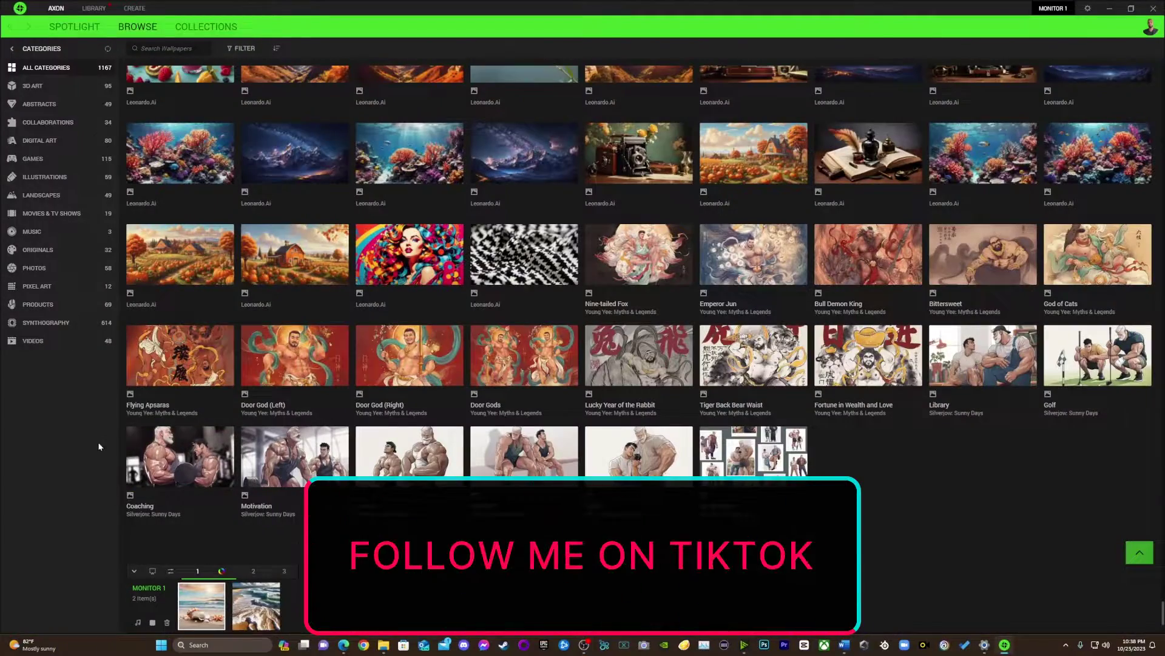
pyautogui.click(56, 84)
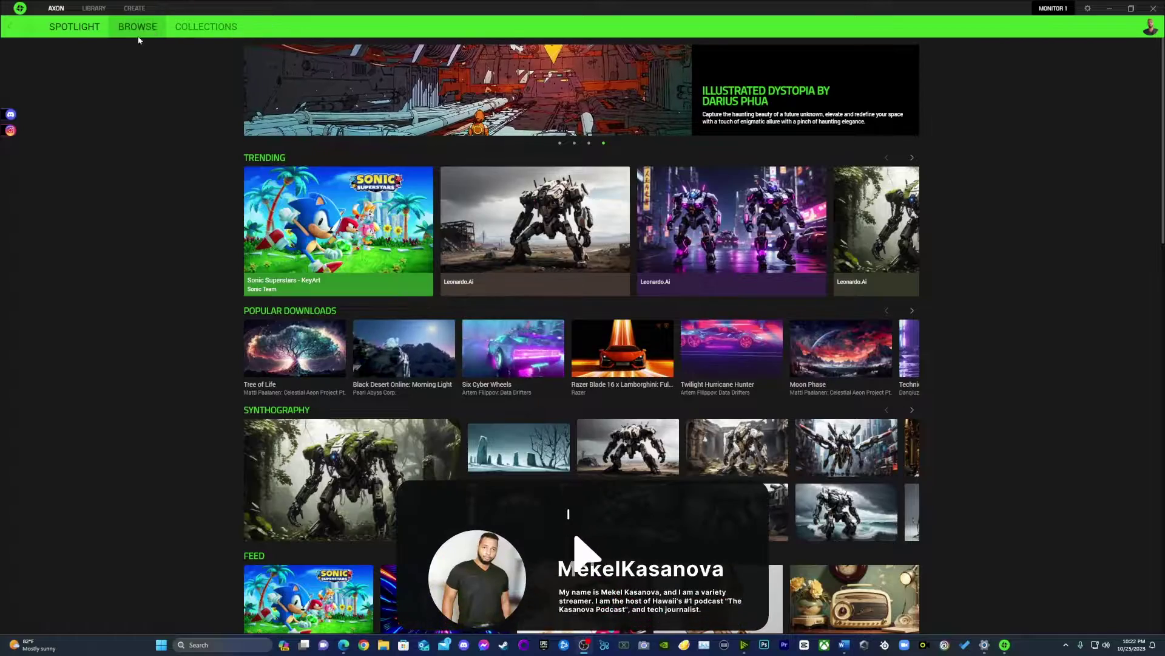
pyautogui.scroll(-5, 227, 228)
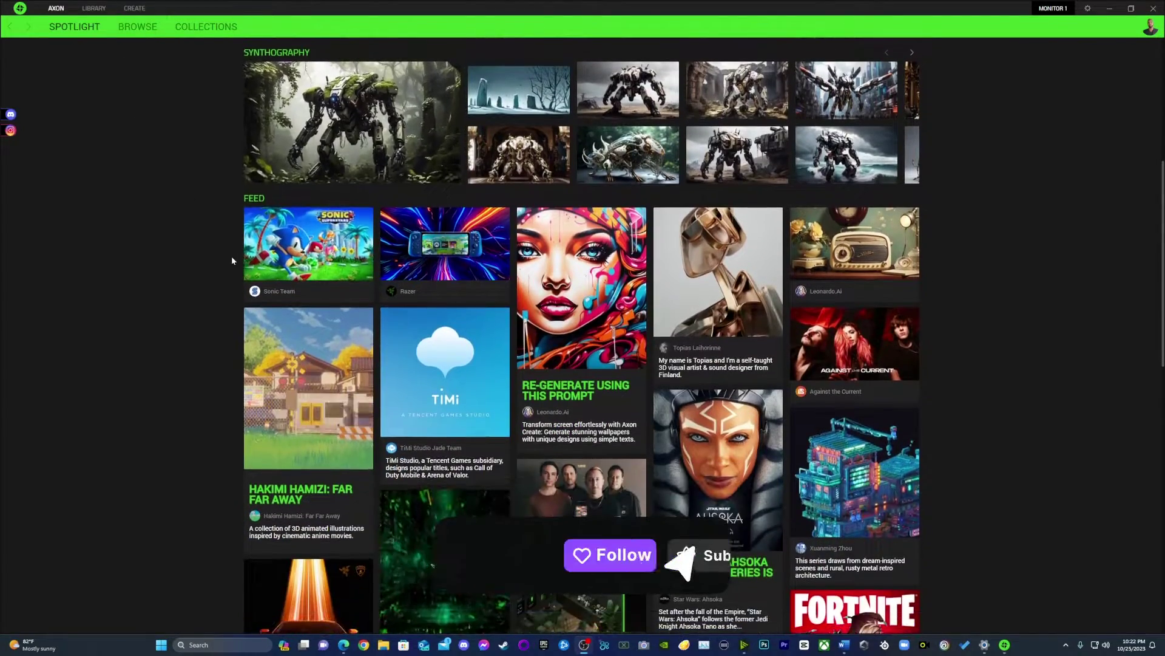
pyautogui.scroll(-3, 231, 257)
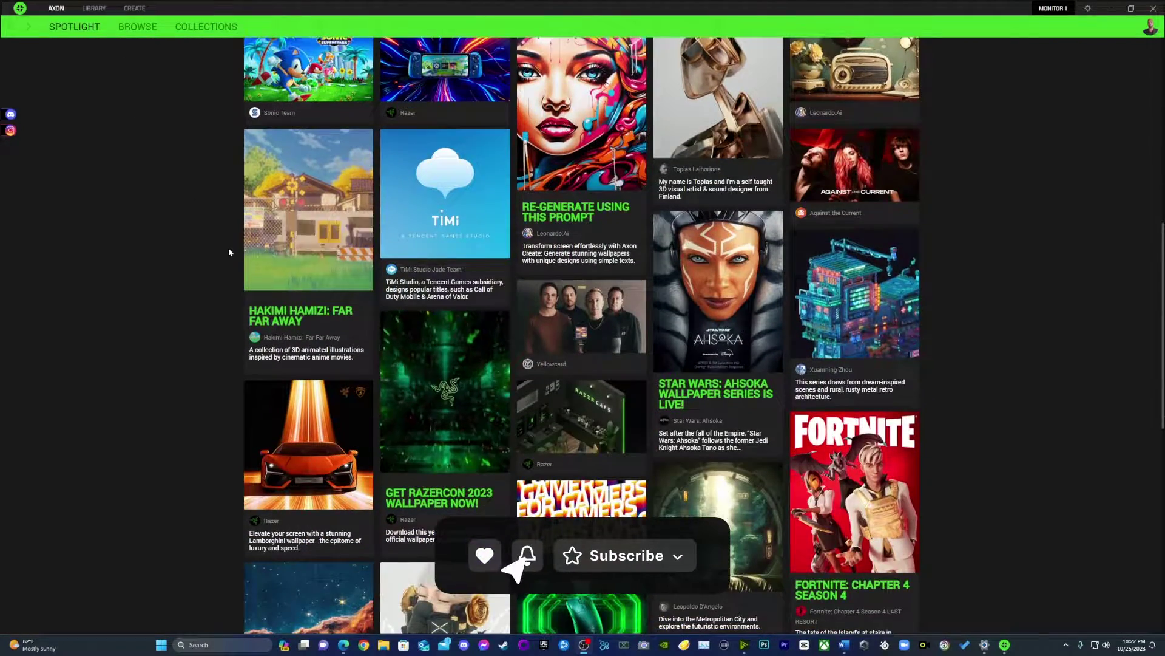
pyautogui.scroll(-5, 229, 249)
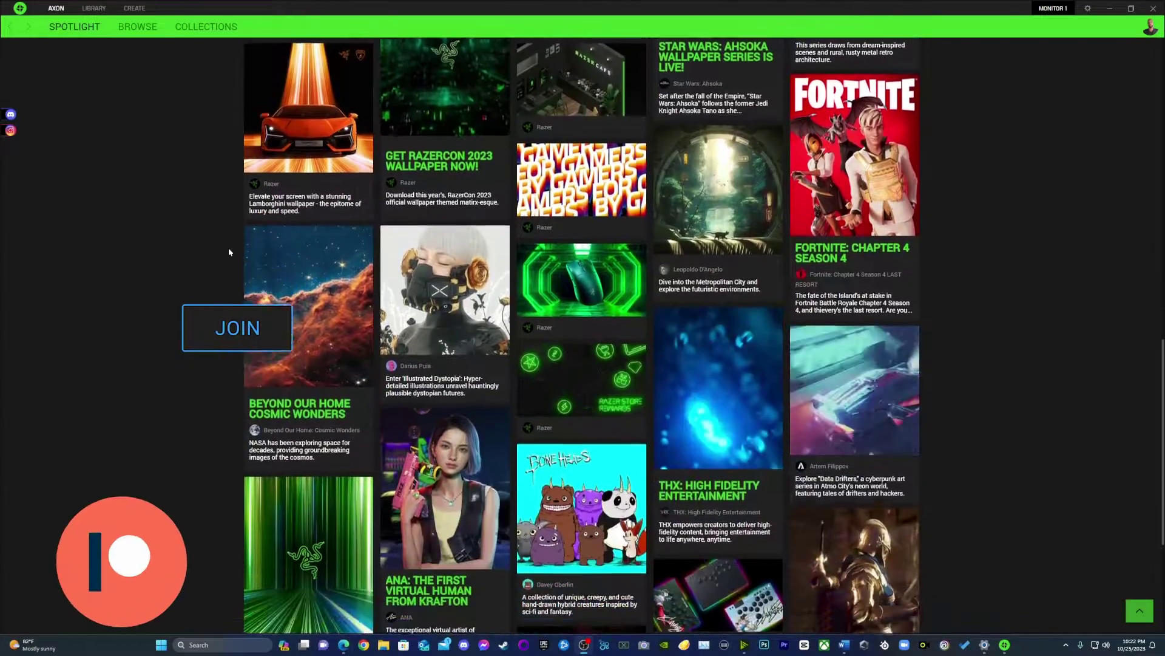
pyautogui.scroll(-4, 228, 247)
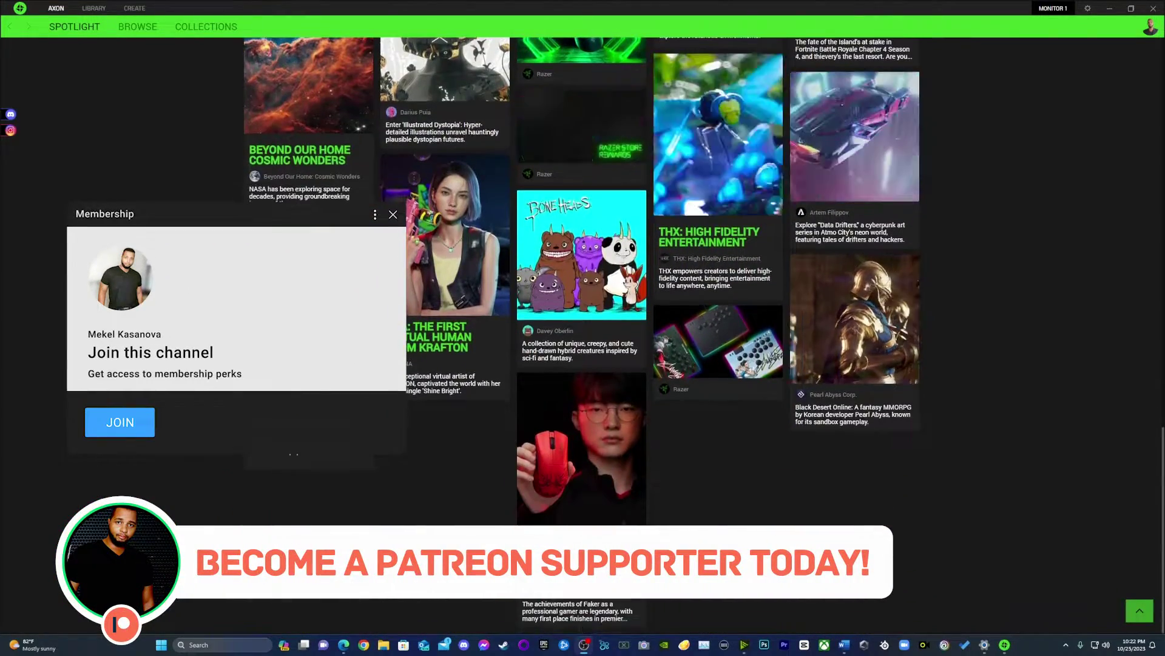
pyautogui.click(1135, 615)
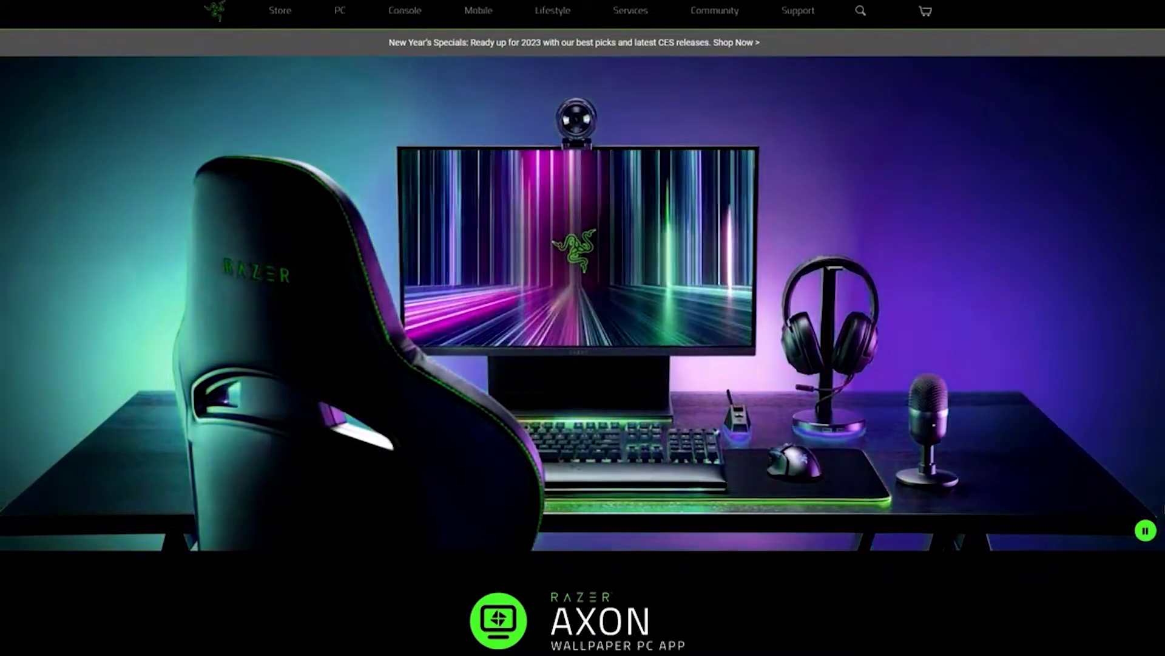
# Scroll the Razer web page down to the Axon Wallpaper PC App Download Now section
pyautogui.scroll(-8, 923, 436)
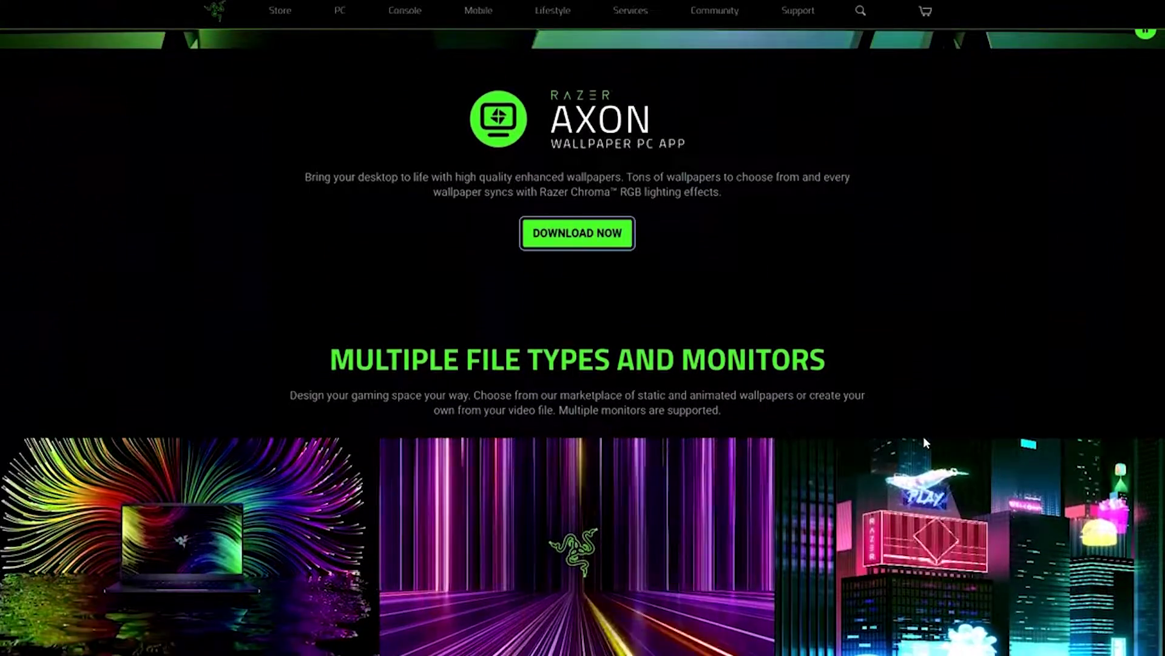
pyautogui.scroll(-3, 923, 436)
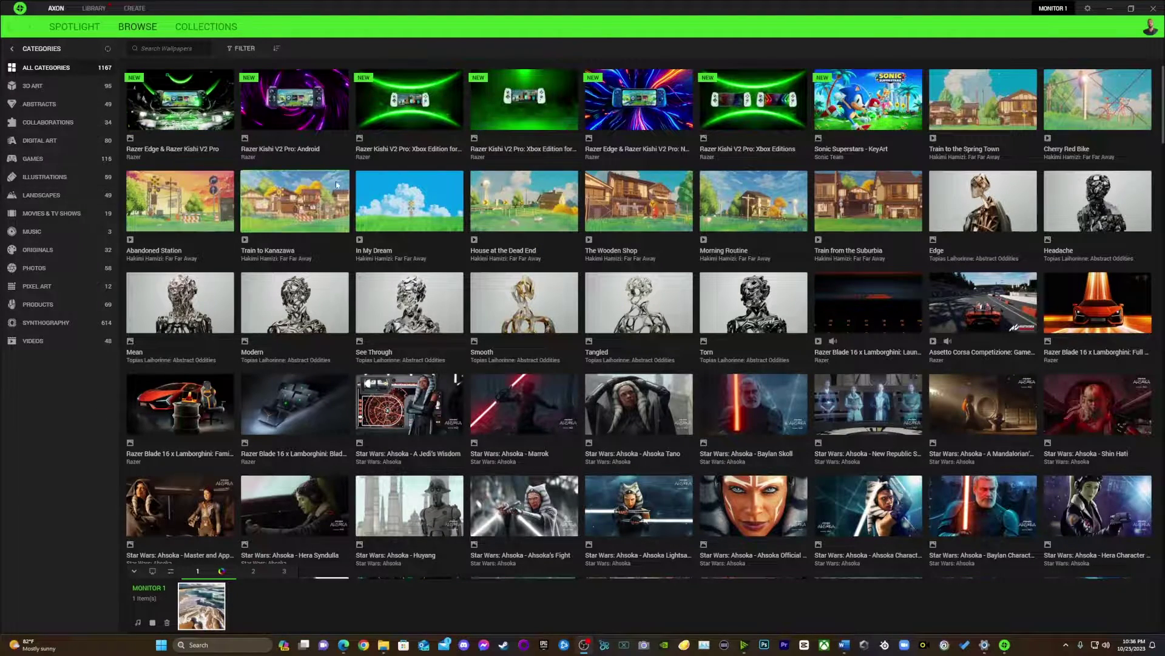
# Scroll the All Categories grid past the Star Wars: Ahsoka rows to Celestial Aeon
pyautogui.scroll(-5, 389, 198)
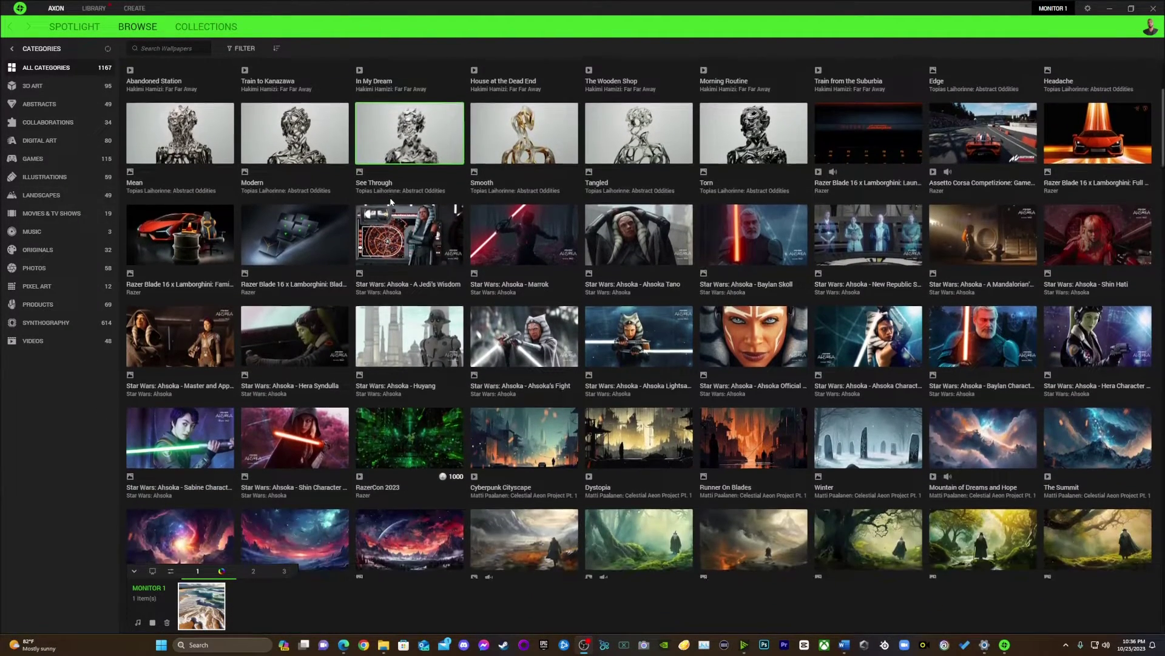
pyautogui.scroll(-3, 391, 202)
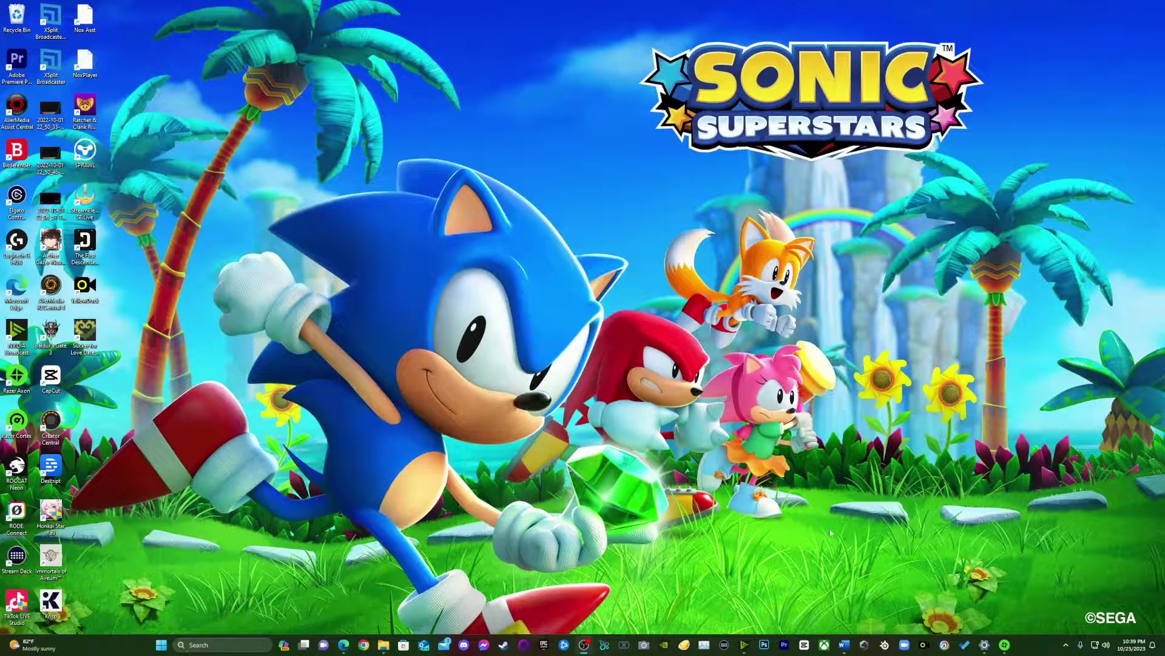
# Restore Axon and add the Like a Dragon: Ishin! wallpaper to the library
pyautogui.click(1005, 645)
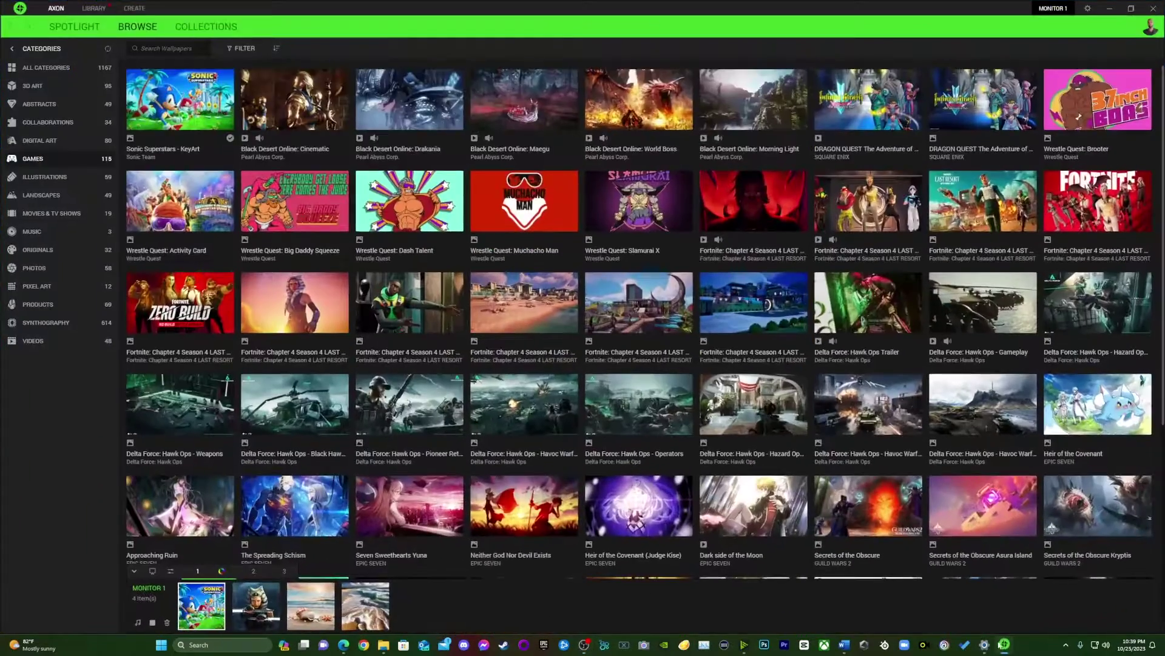
pyautogui.scroll(-10, 637, 334)
pyautogui.click(1098, 206)
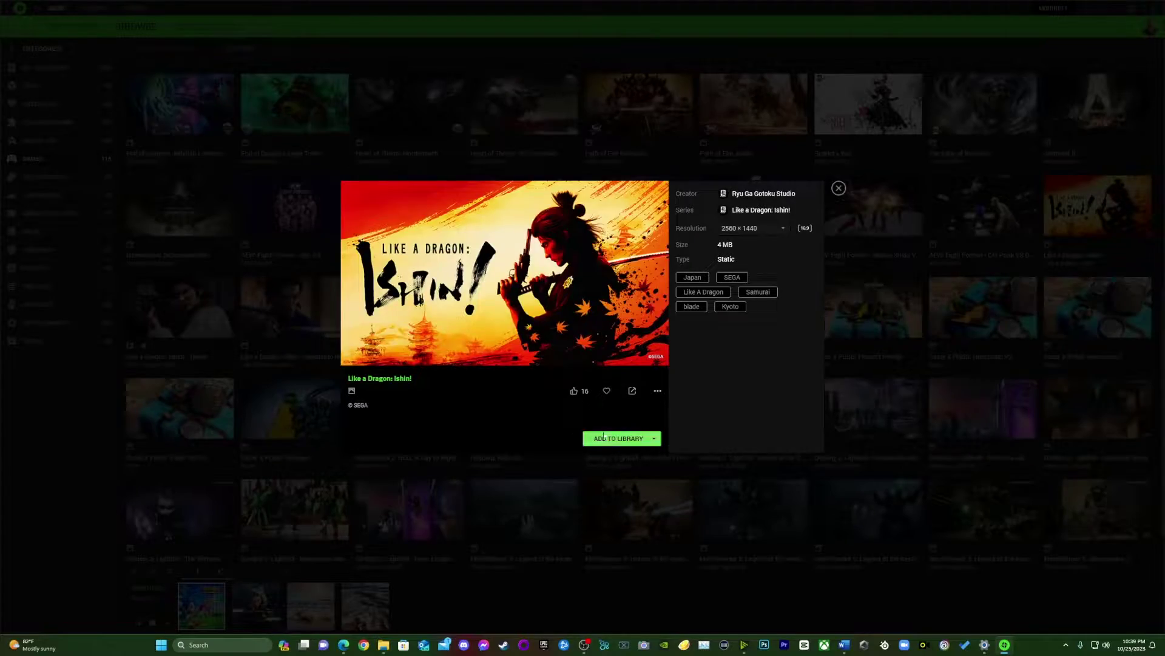
pyautogui.click(603, 435)
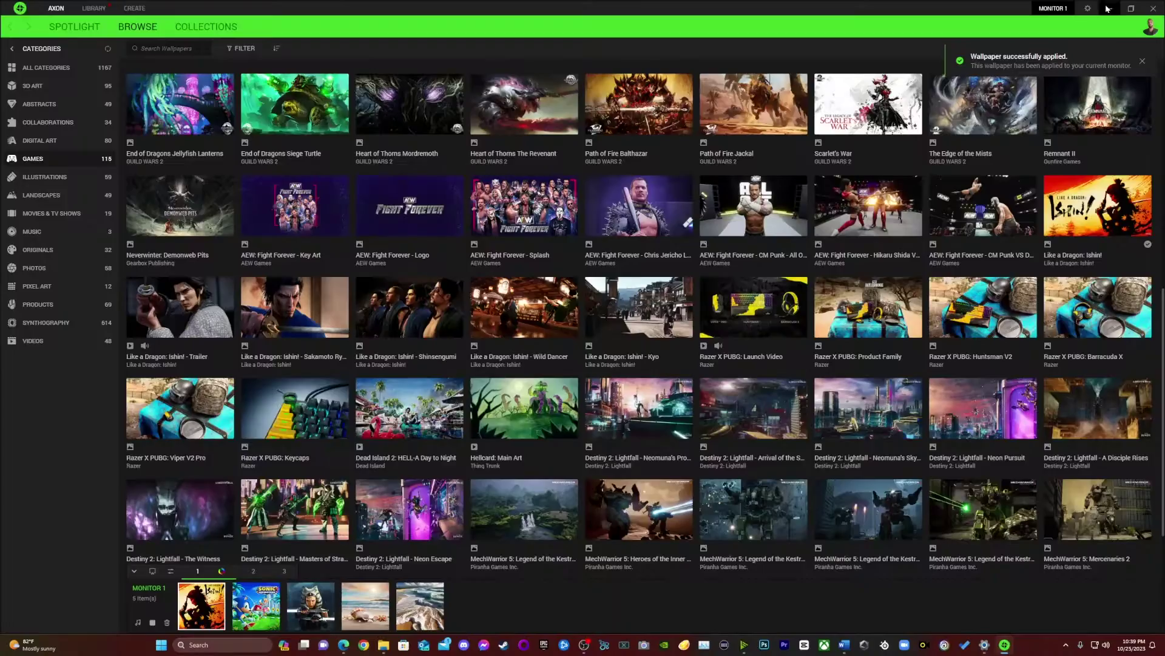
# Apply the ZETTAO motorcycle video wallpaper and minimize Axon to watch it
pyautogui.click(1156, 5)
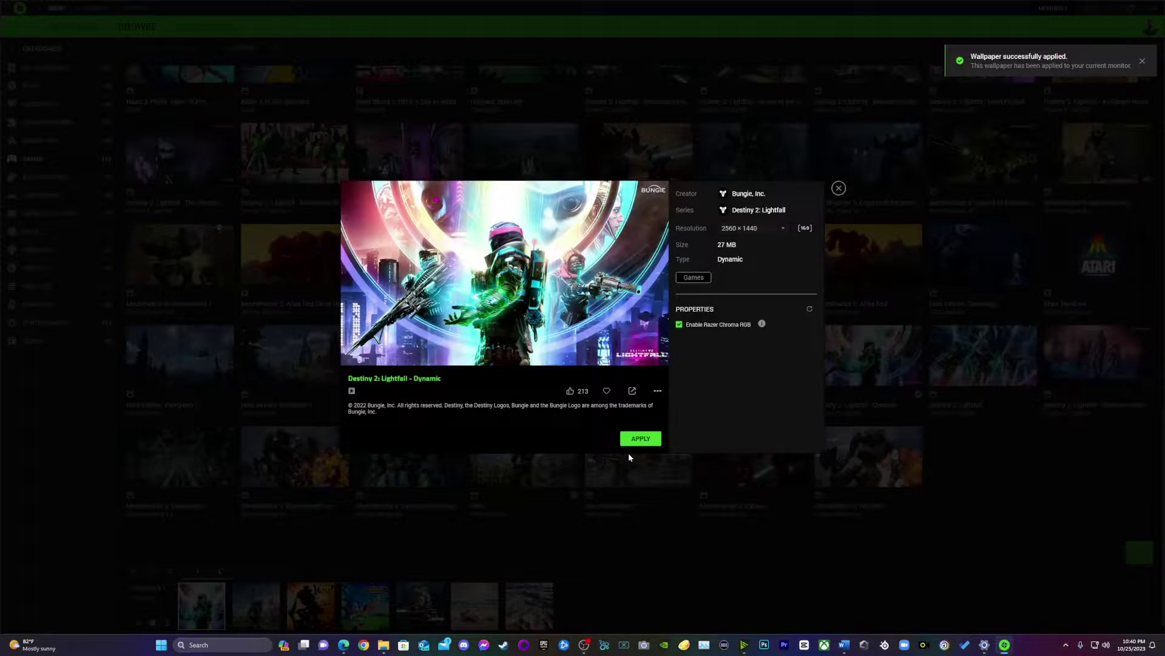
pyautogui.click(839, 189)
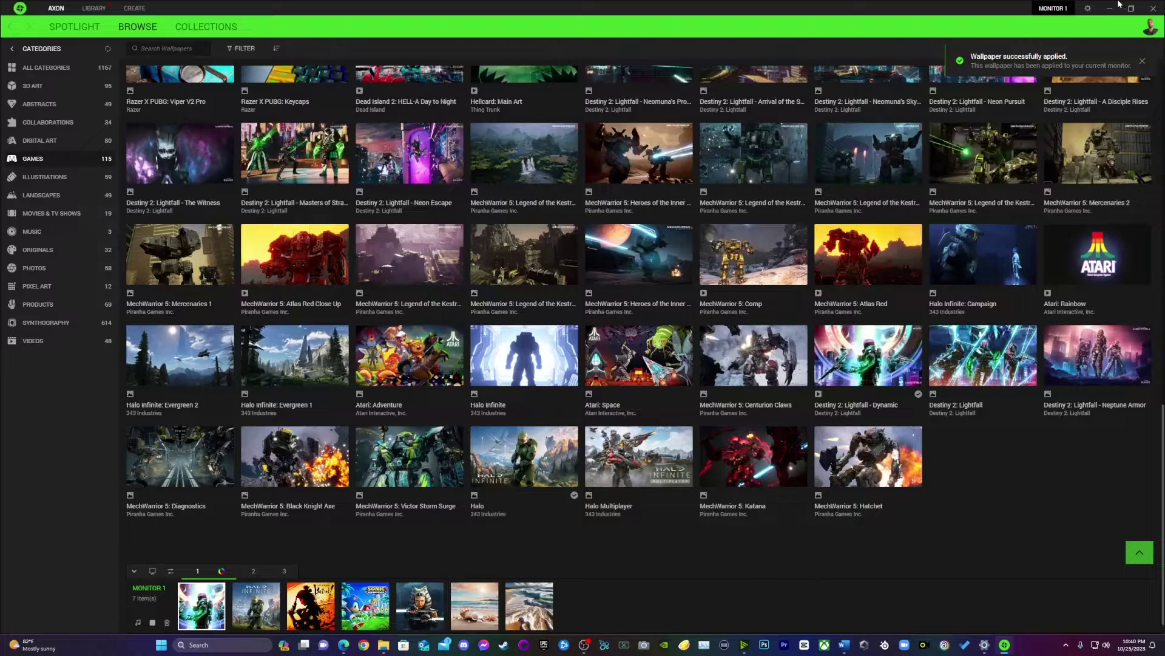
pyautogui.click(1111, 9)
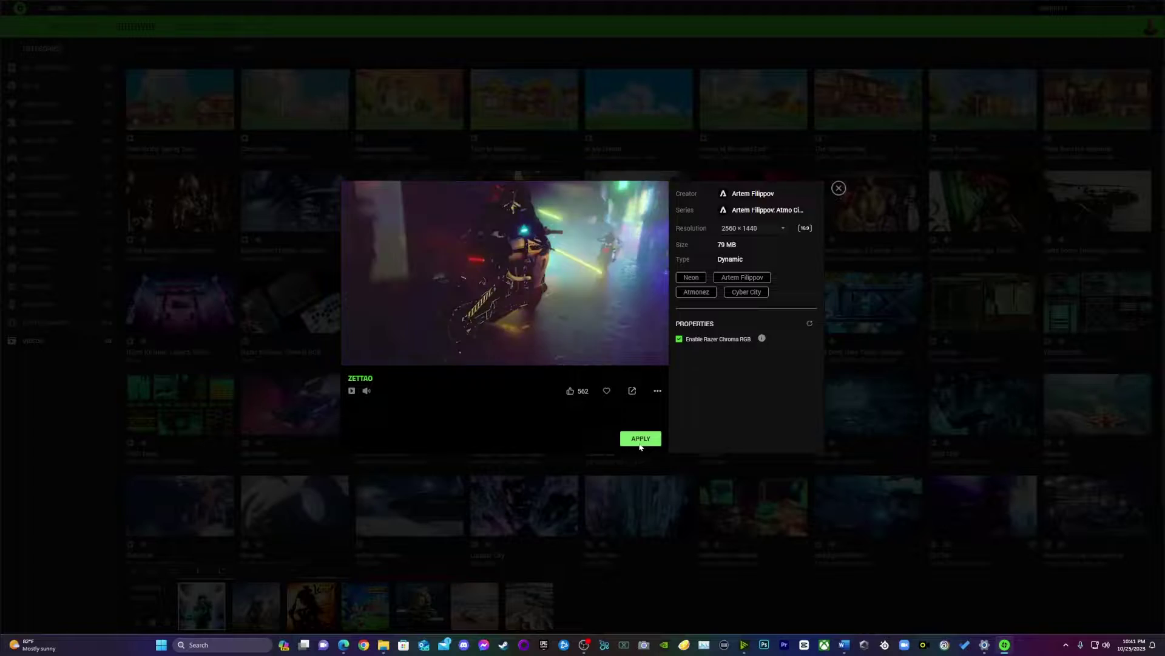
pyautogui.click(839, 189)
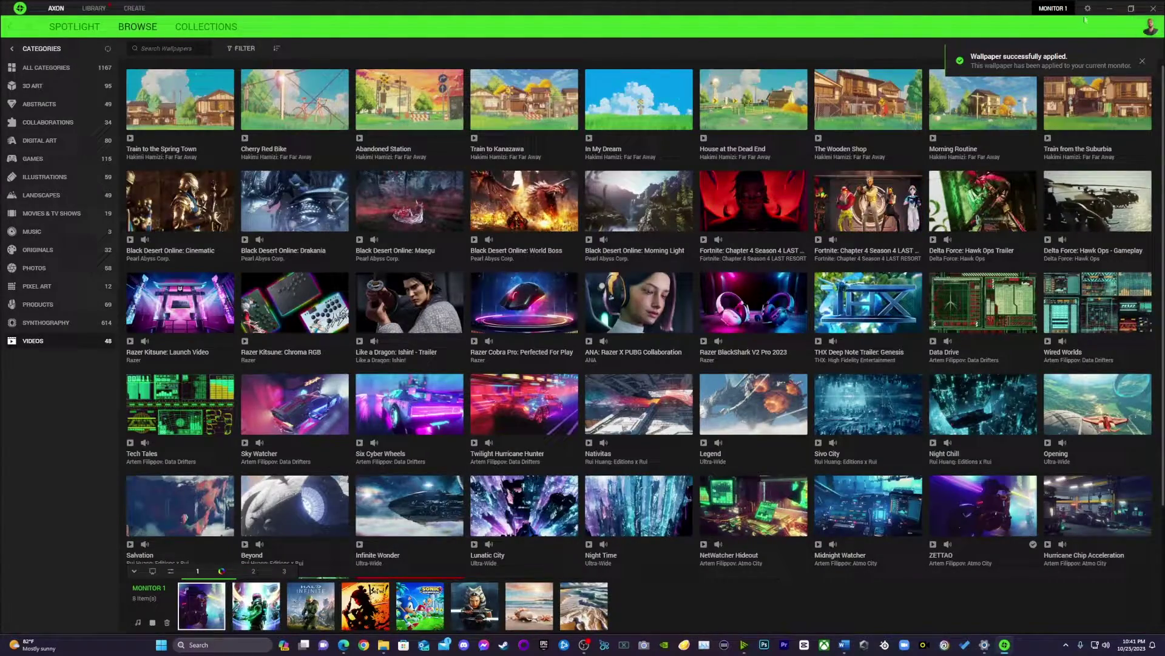
pyautogui.click(1109, 9)
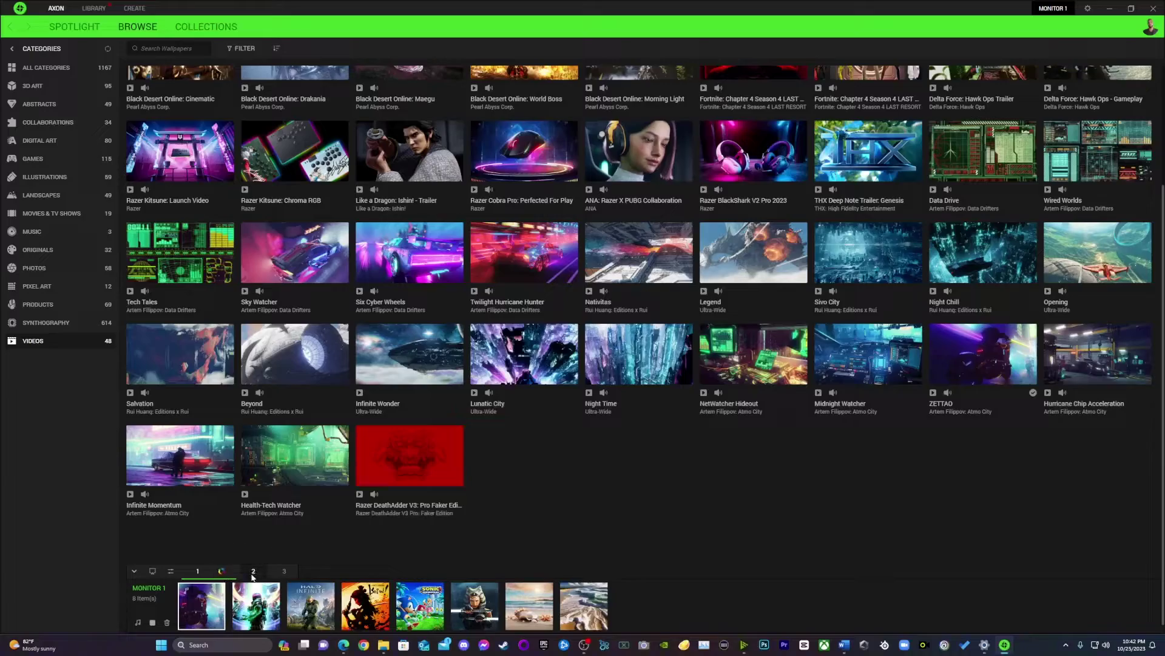
# View the Monitor 2 and Monitor 3 playlists, then list the 49 Abstracts wallpapers
pyautogui.click(253, 571)
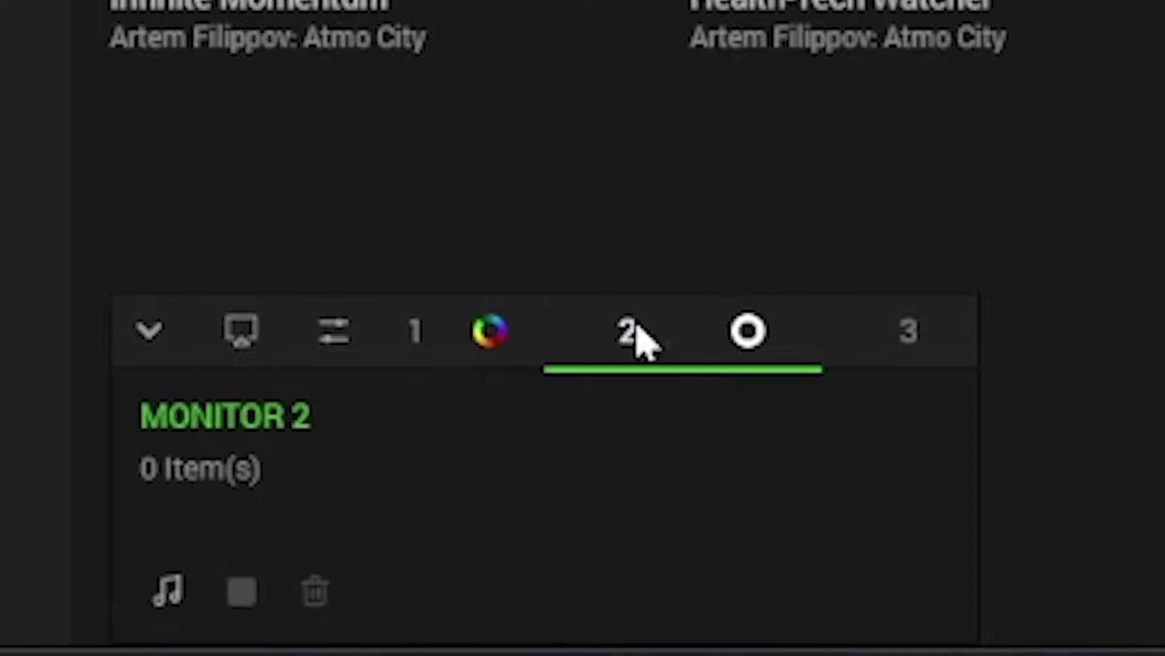
pyautogui.click(895, 343)
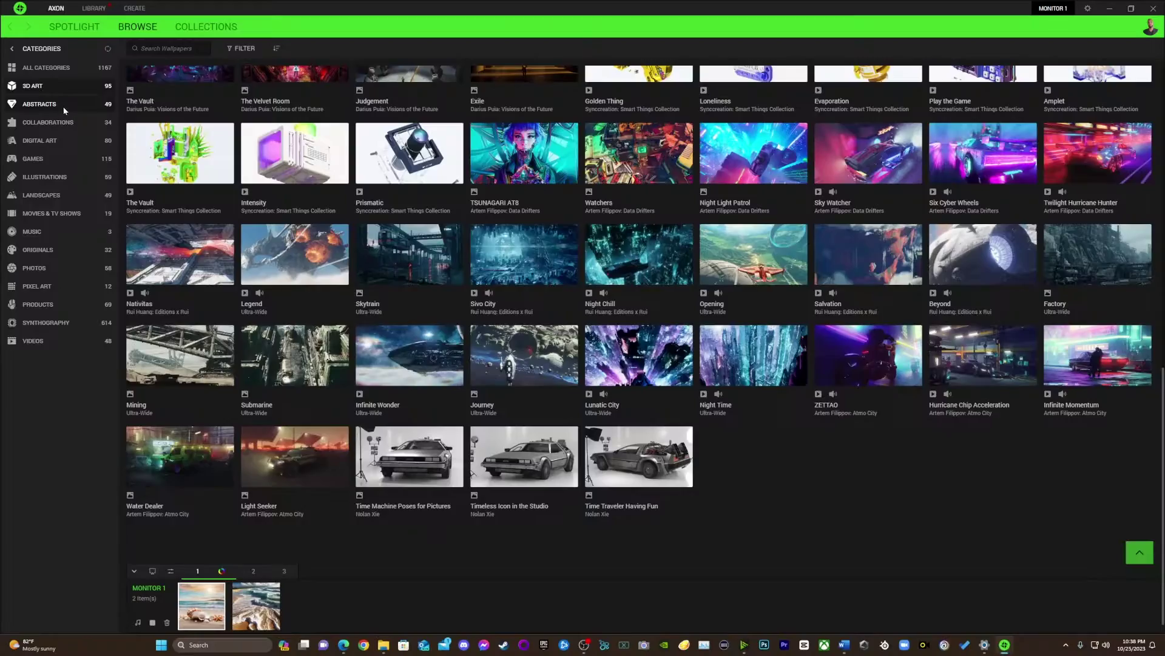
pyautogui.click(63, 106)
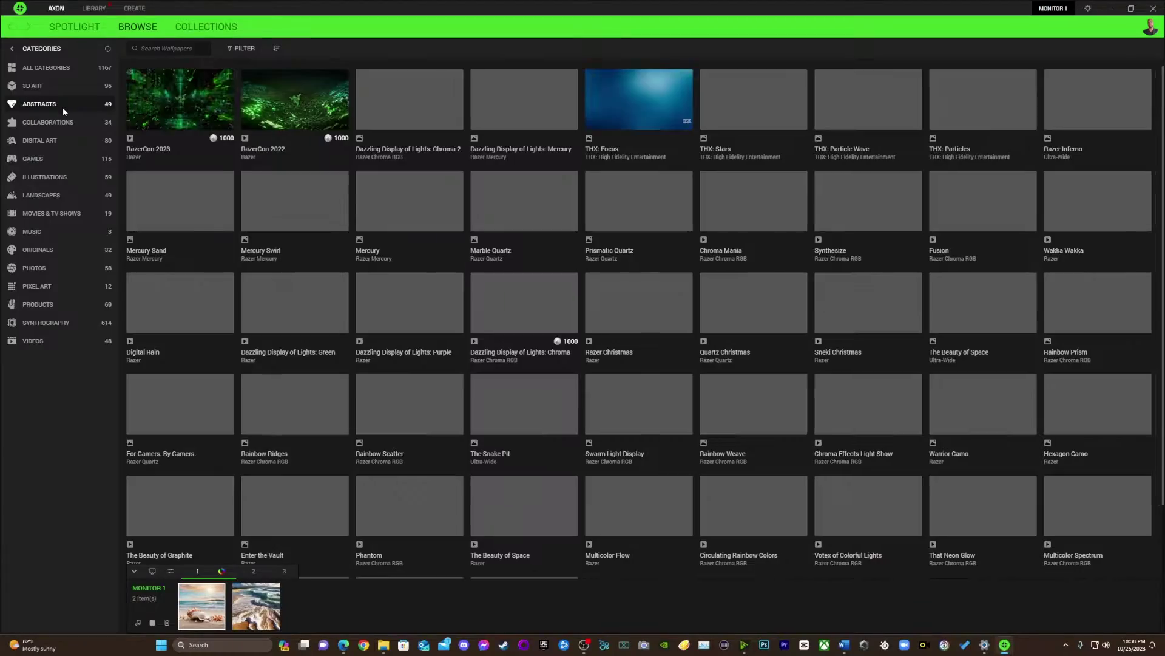
# Save the new Decked Up Podcast wallpaper built from the local podcast video
pyautogui.click(26, 161)
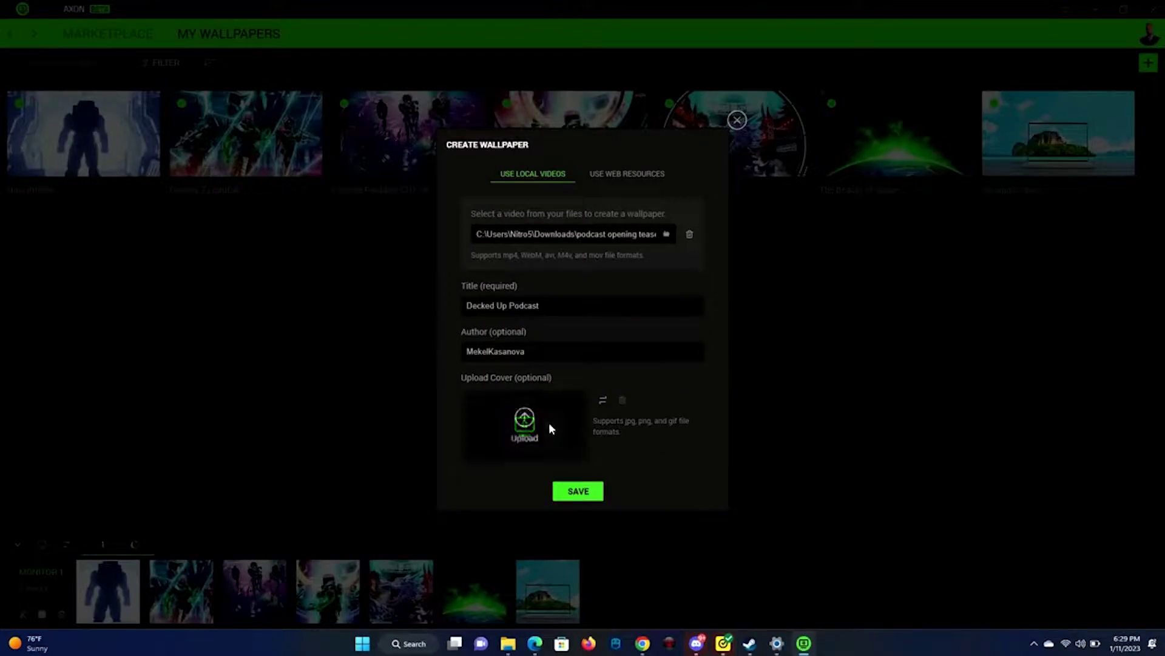
pyautogui.click(577, 489)
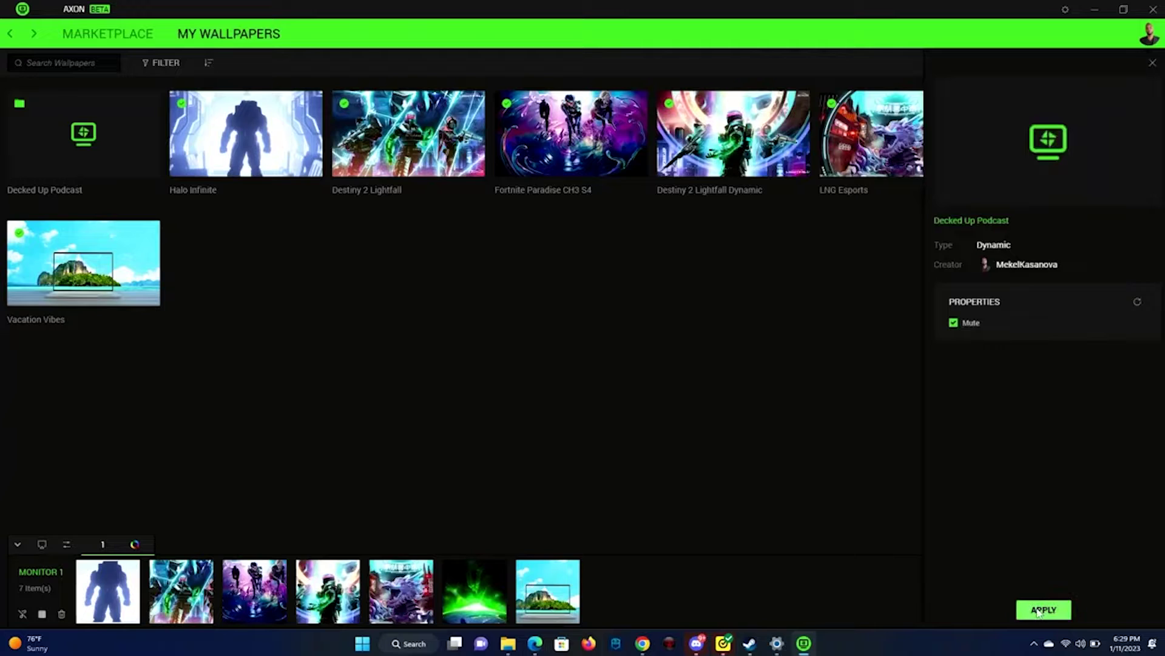
# Minimize Axon and the Downloads window to reveal the Decked Up Podcast wallpaper
pyautogui.click(1095, 10)
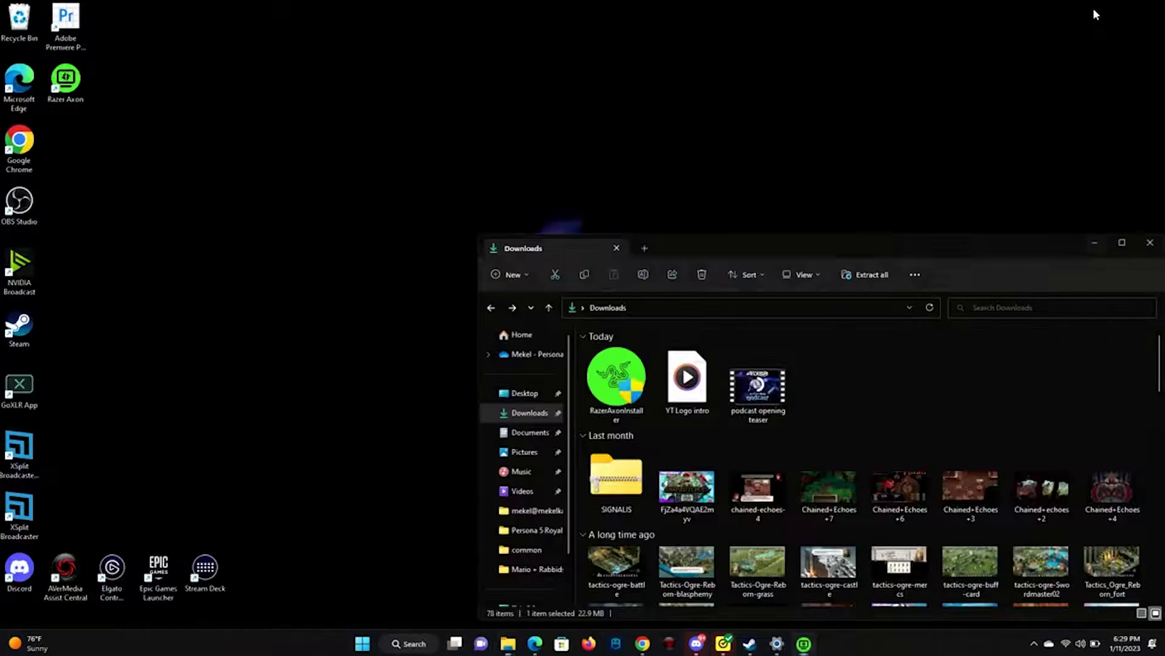
pyautogui.click(1100, 249)
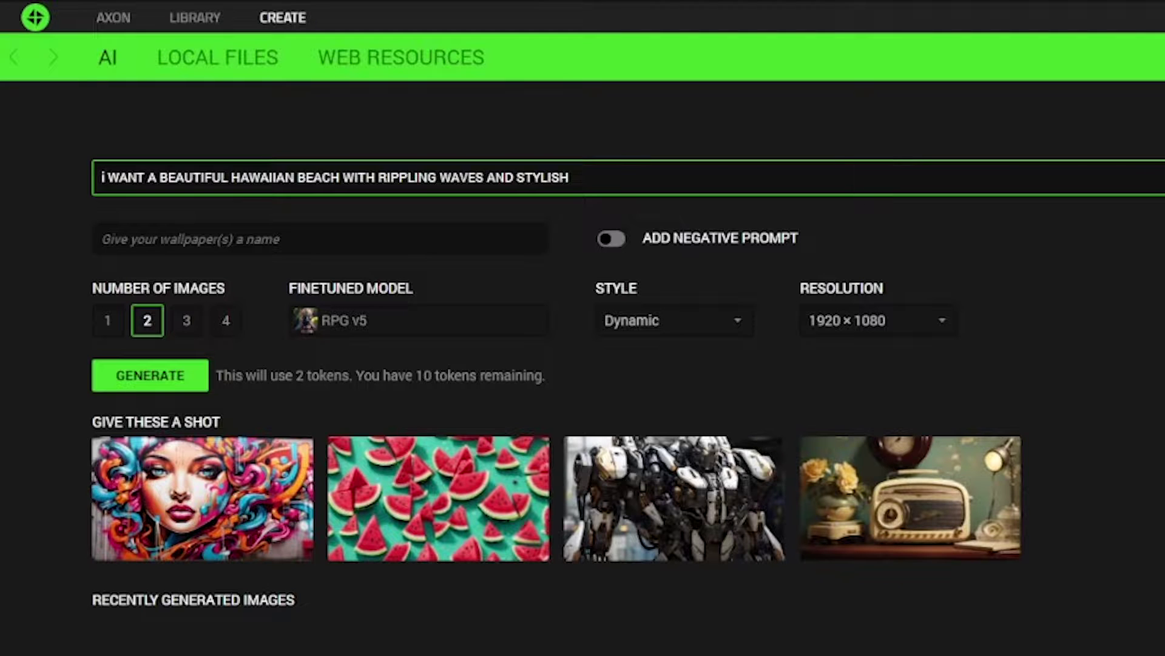
# Add wind effects and clouds to the beach prompt and name the wallpaper HAWAIIAN BEACH
pyautogui.write('WIN')
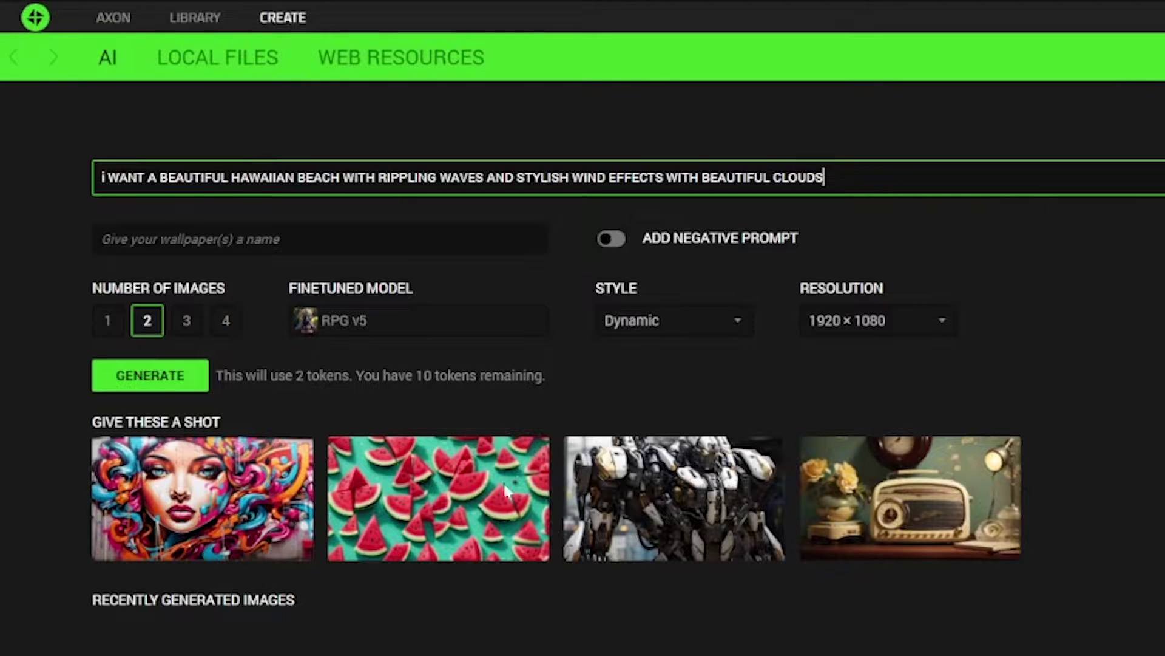
pyautogui.click(351, 240)
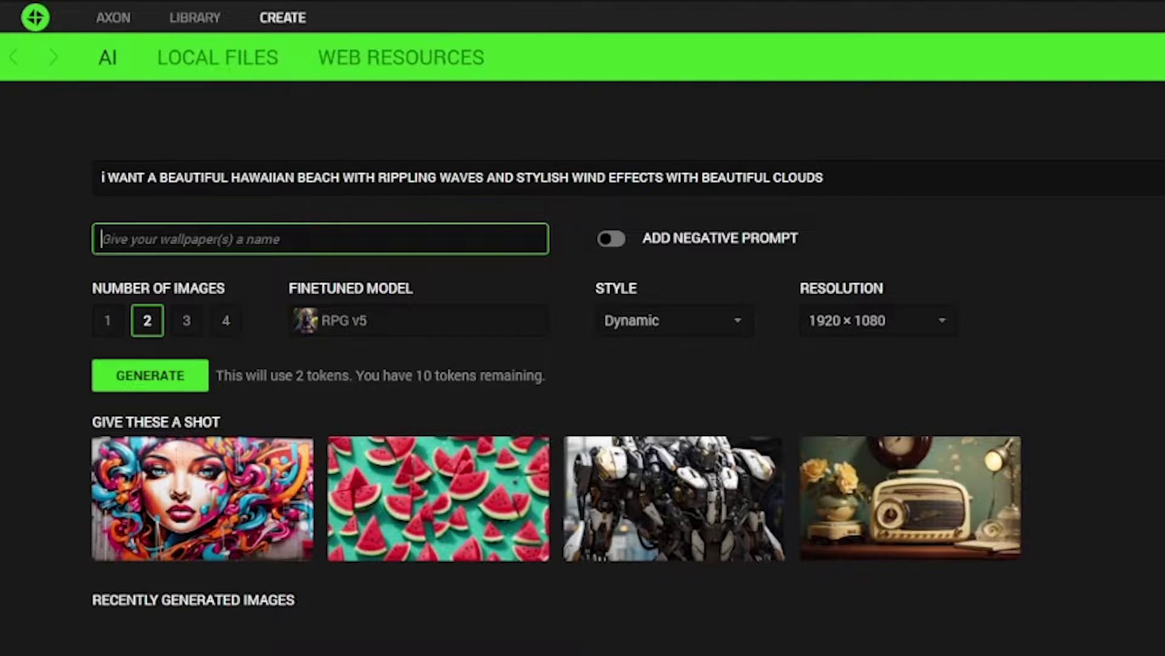
pyautogui.write('H')
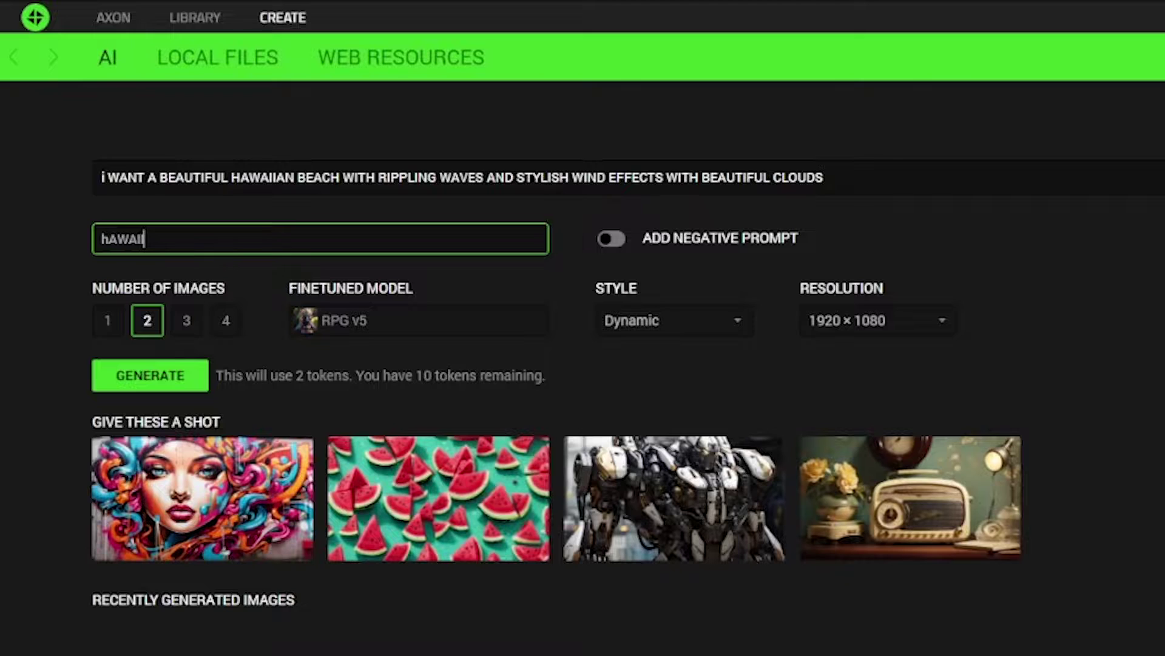
pyautogui.write('AWAII')
pyautogui.hotkey('ctrl', 'a')
pyautogui.press('BackSpace')
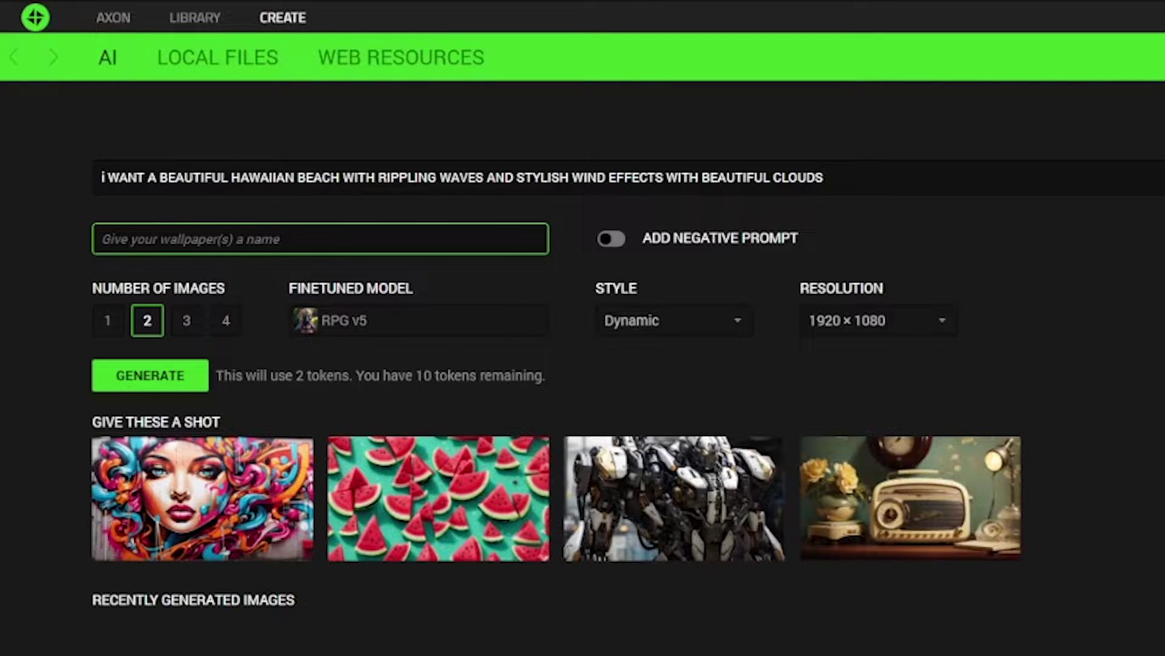
pyautogui.write('HAWAIIAN BEACH TEMPLATE')
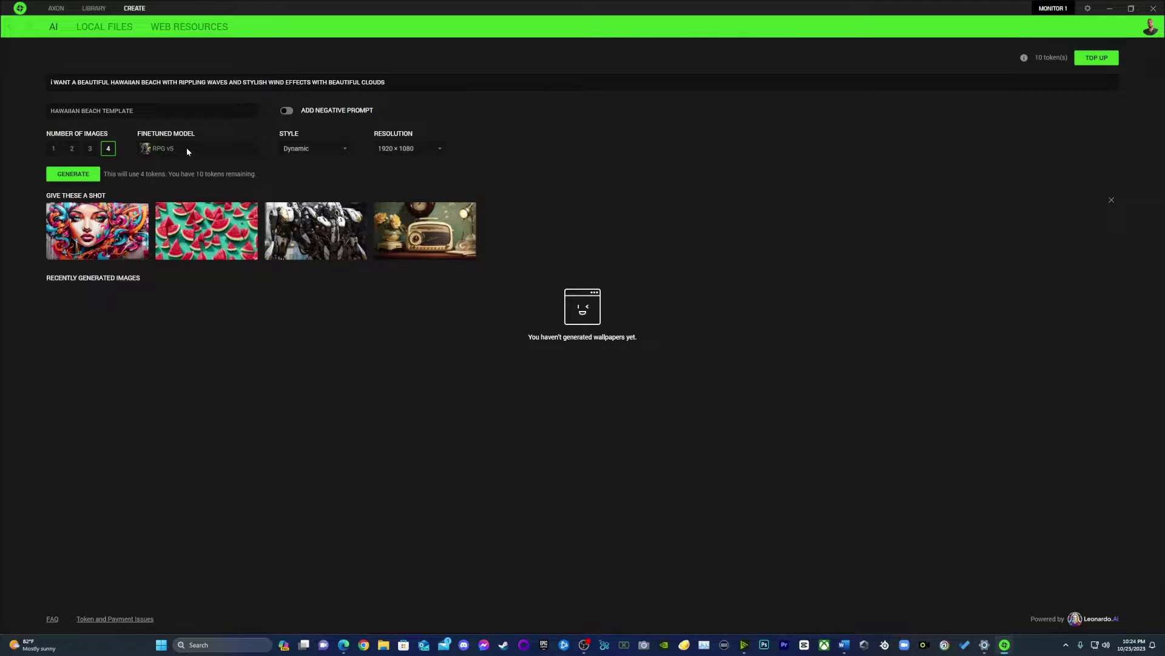
# Switch the finetuned model from RPG v5 to DreamShaper v6
pyautogui.click(187, 149)
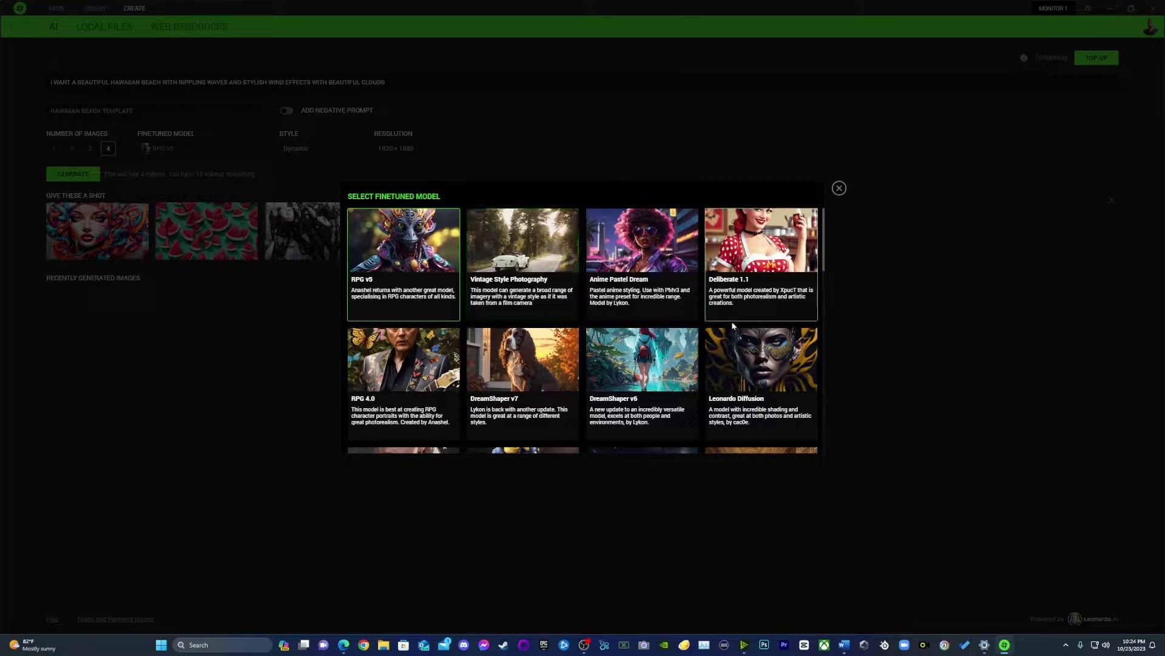
pyautogui.scroll(-3, 789, 352)
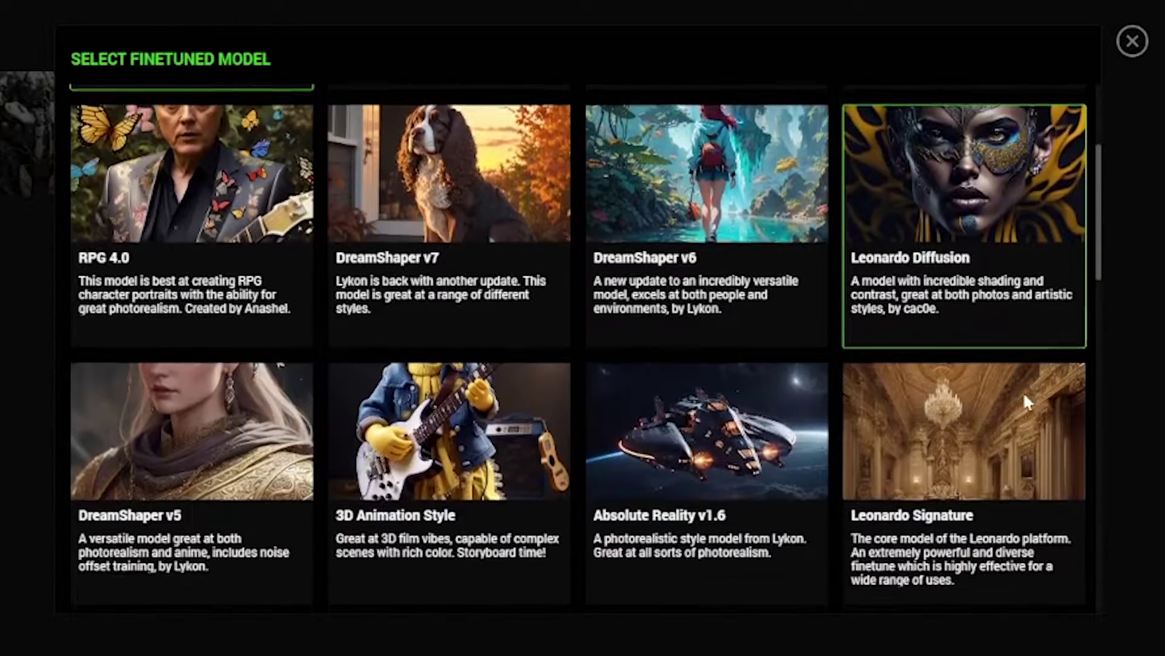
pyautogui.scroll(-3, 1010, 404)
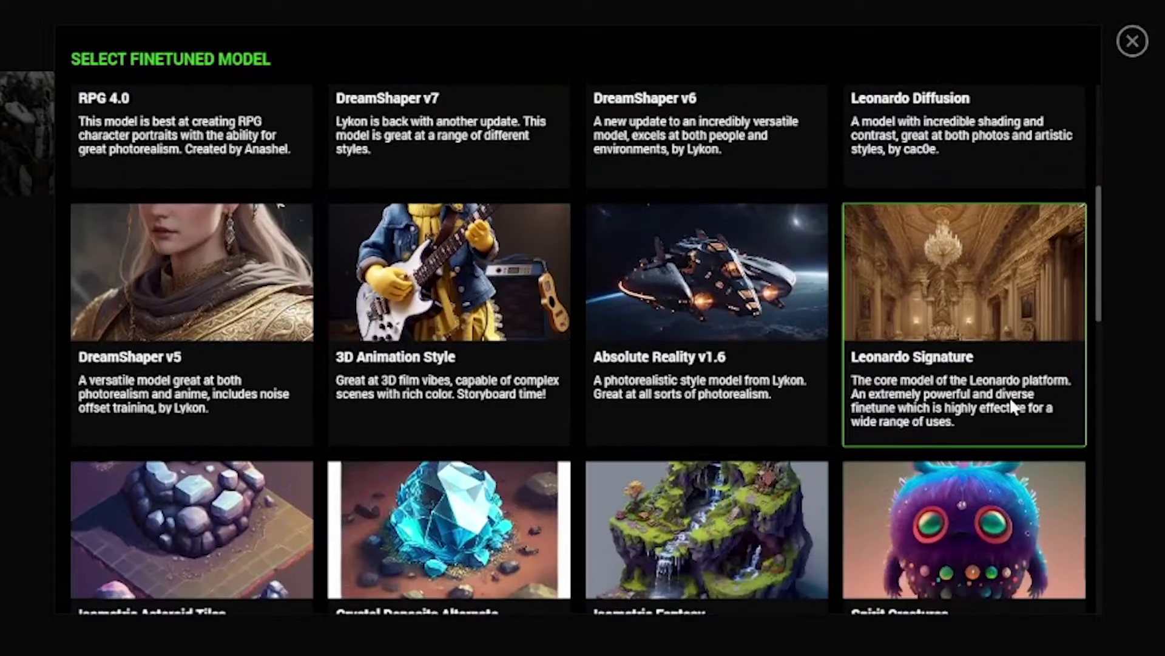
pyautogui.scroll(-9, 1011, 408)
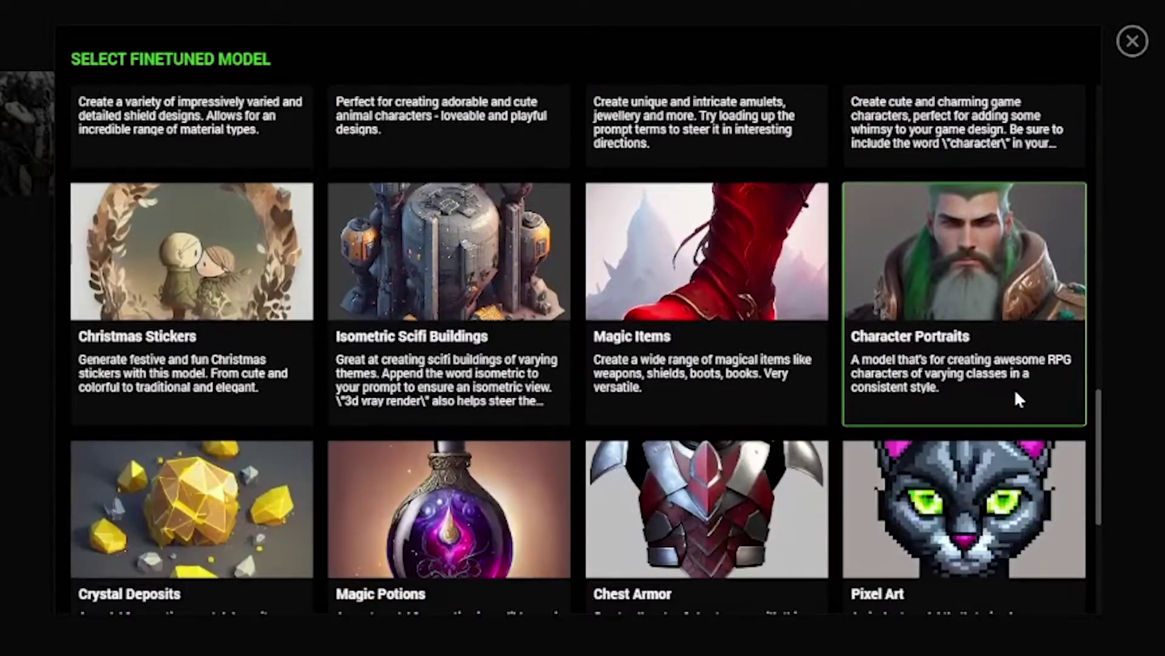
pyautogui.scroll(-4, 1019, 395)
pyautogui.scroll(7, 368, 371)
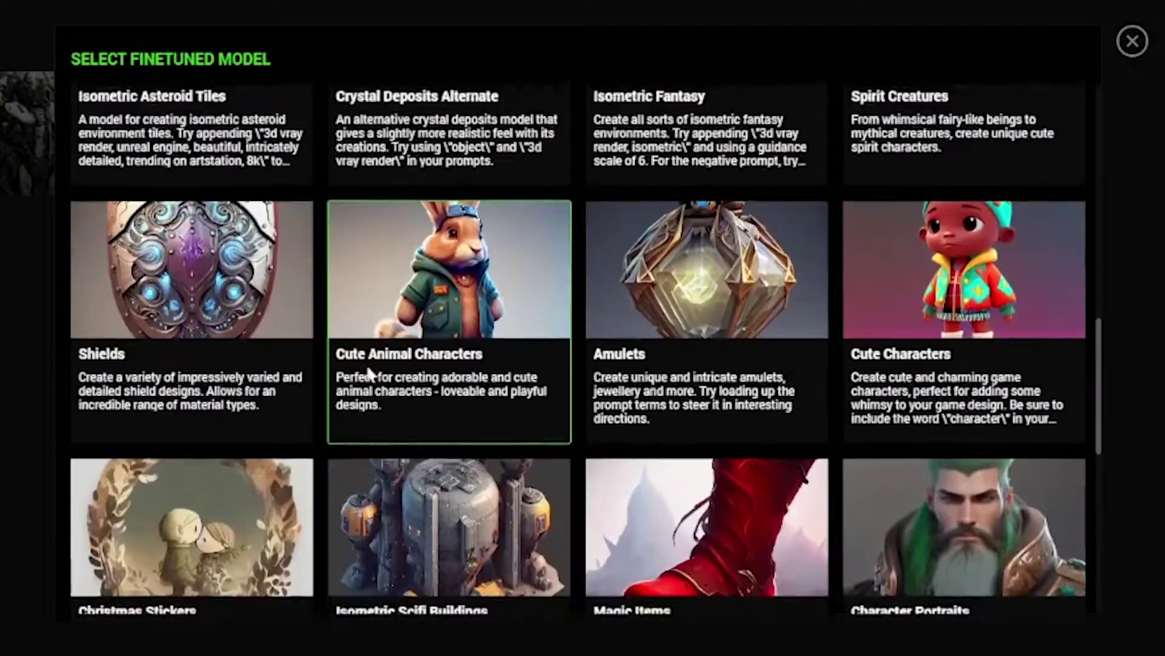
pyautogui.scroll(9, 372, 369)
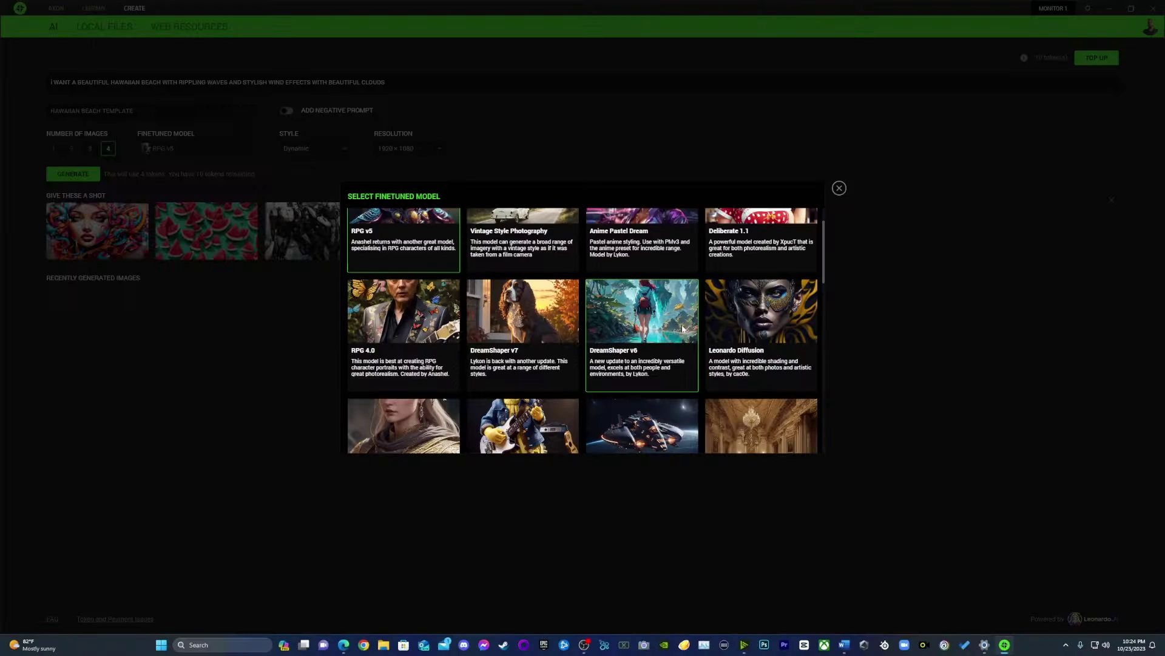
pyautogui.click(794, 343)
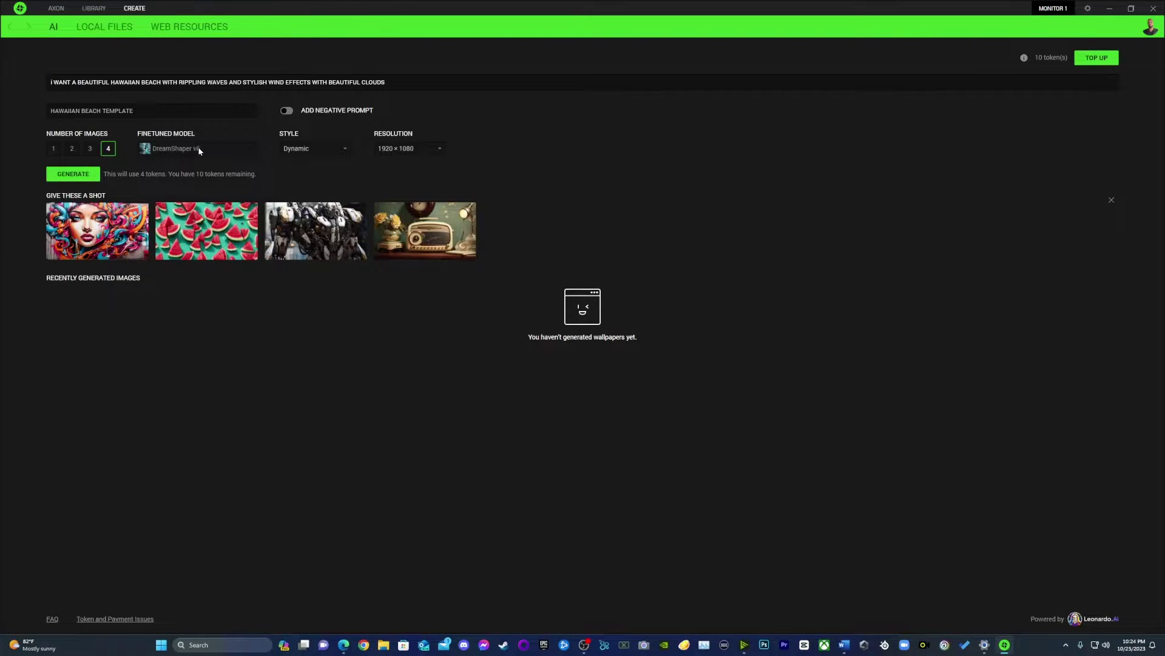
# Review the Style options and generate four DreamShaper v6 Hawaiian beach images with negative prompt NO BEACH DEBRIS
pyautogui.click(324, 154)
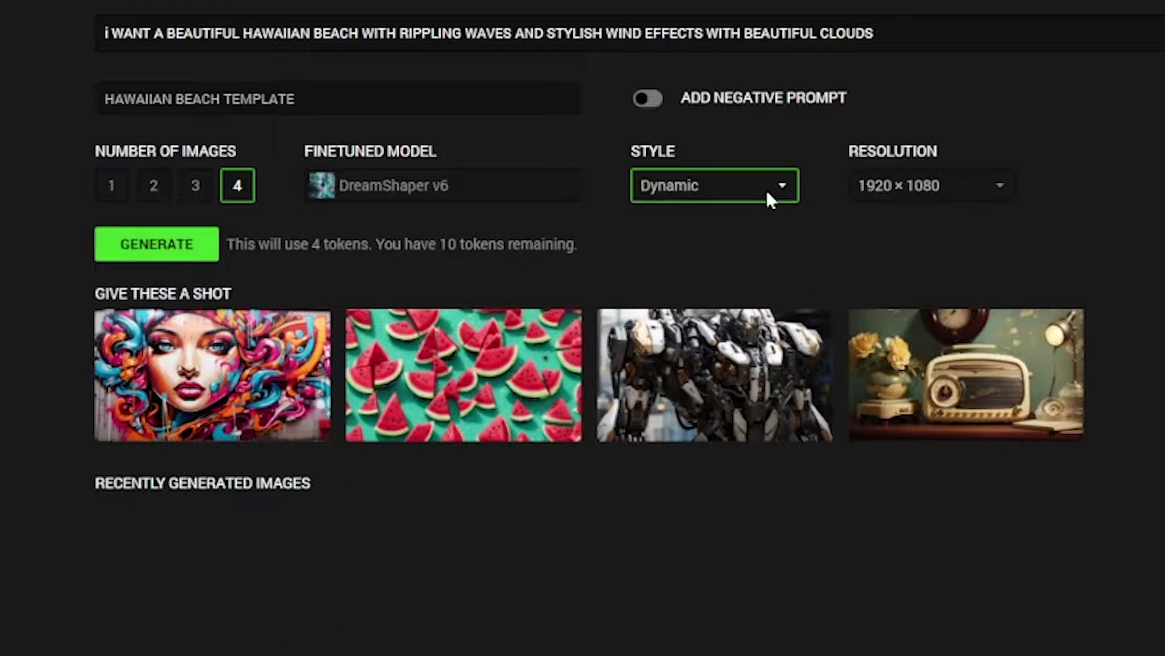
pyautogui.click(767, 193)
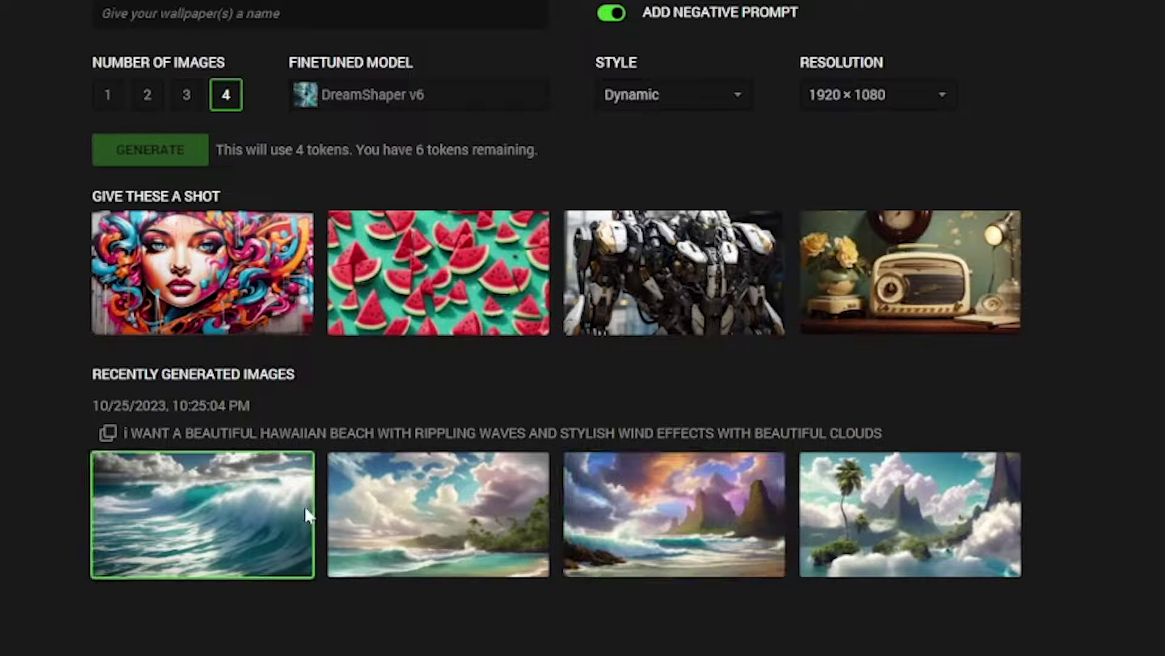
# Step through the generated beach images to the palm-tree island and add it to the library
pyautogui.click(159, 521)
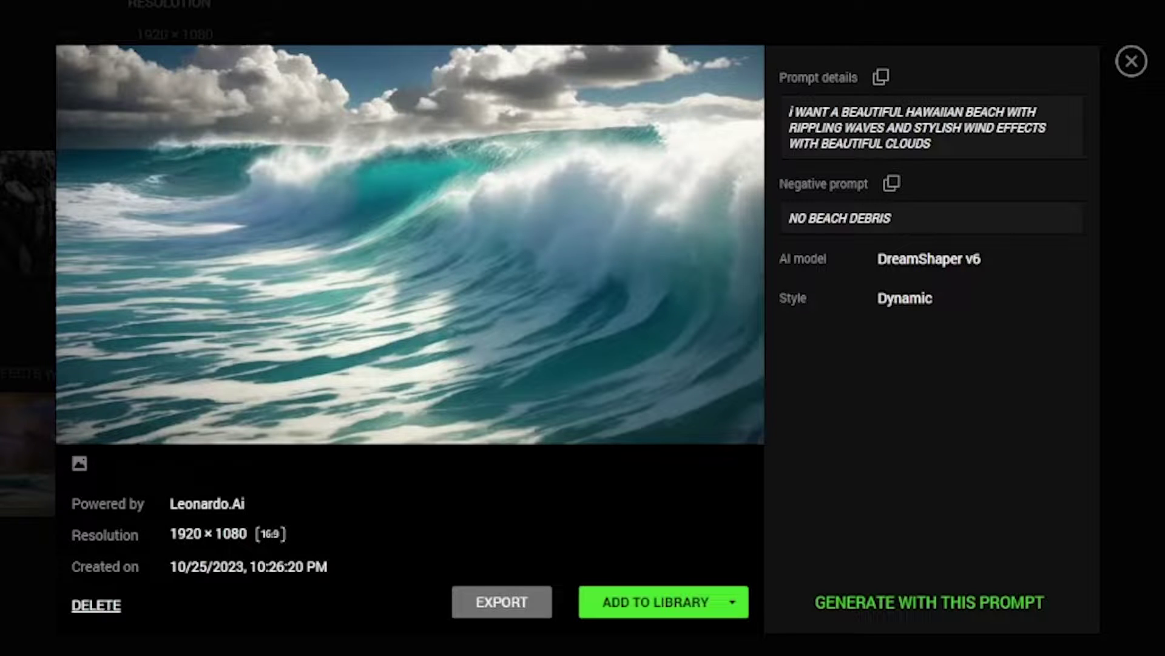
pyautogui.press('Right')
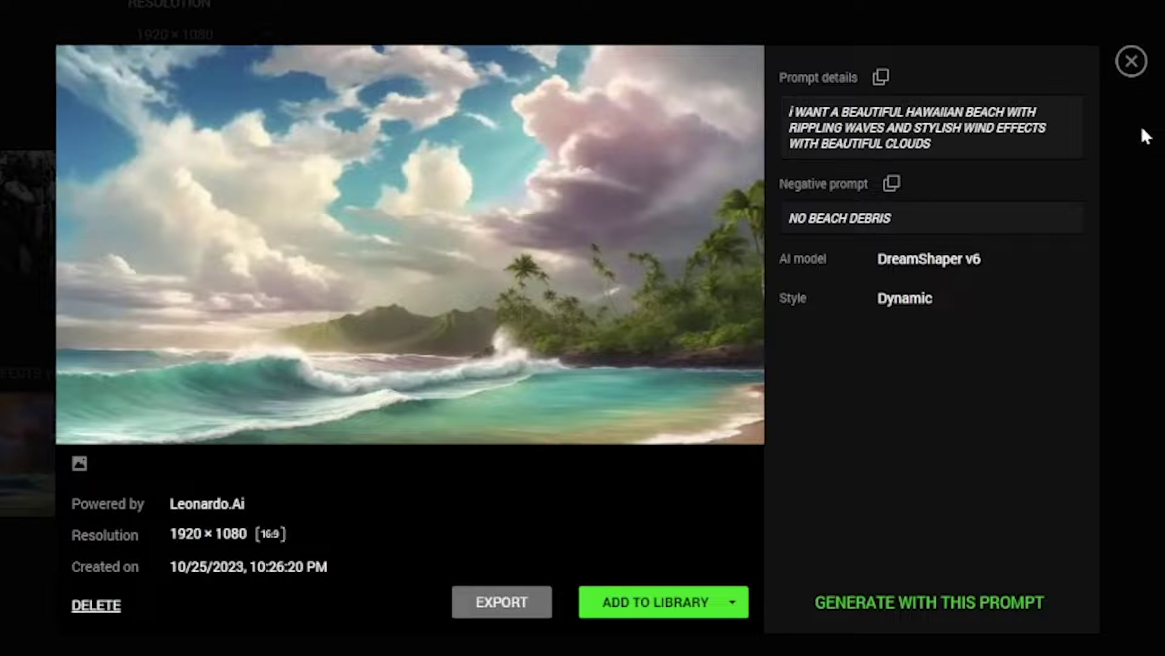
pyautogui.press('Right')
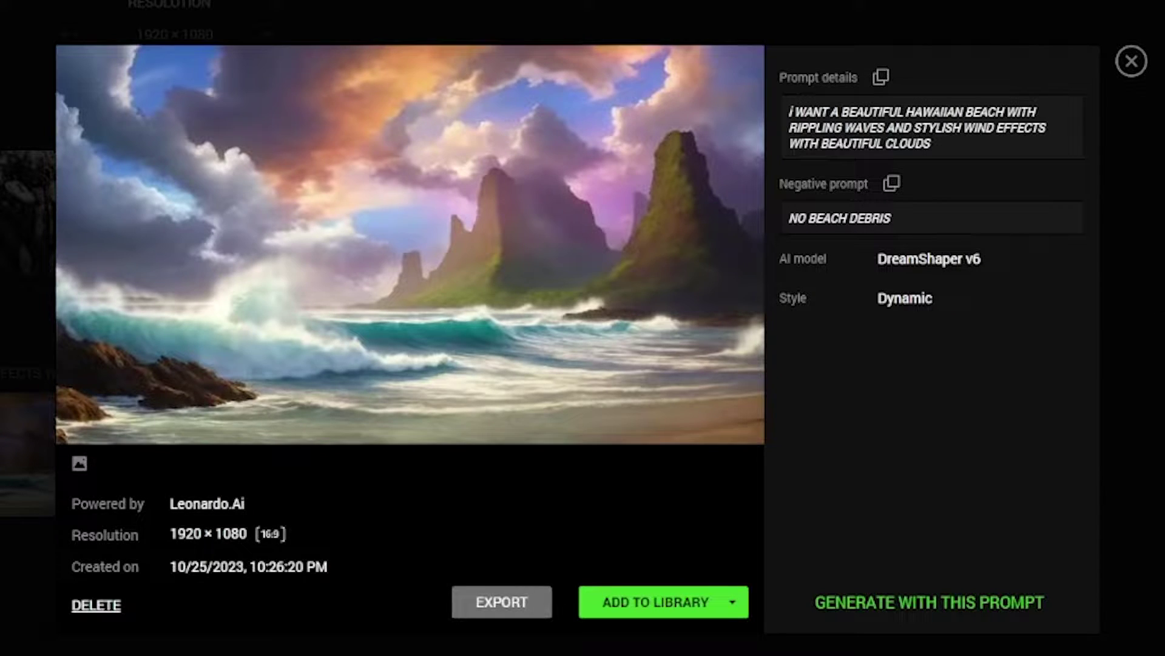
pyautogui.press('Right')
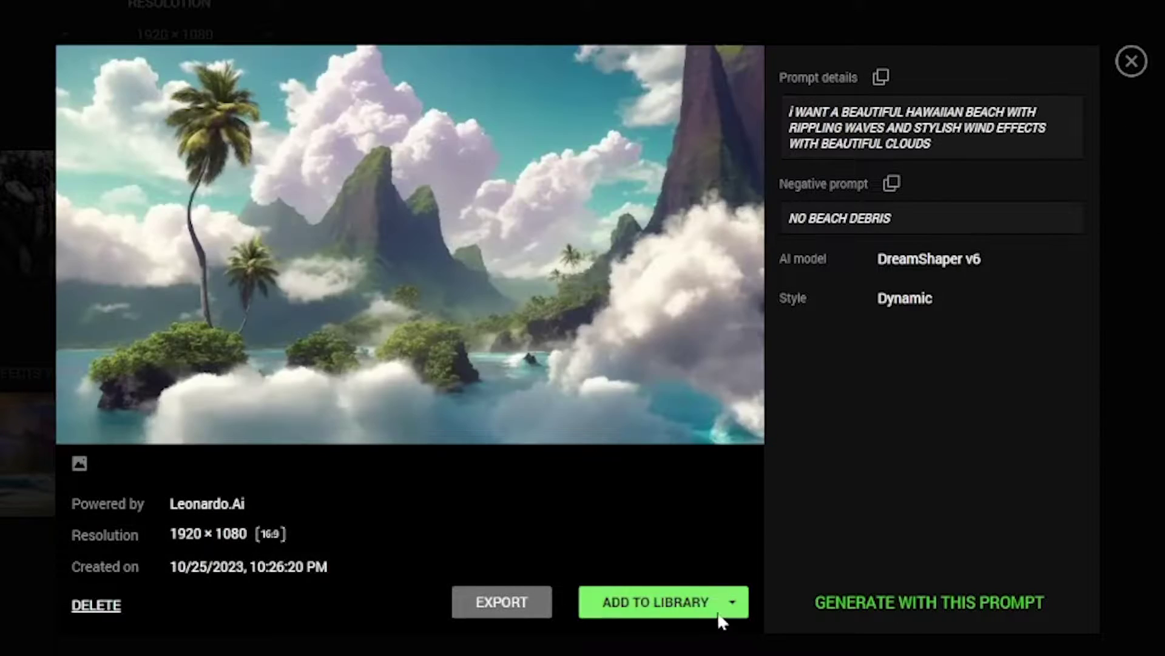
pyautogui.click(672, 602)
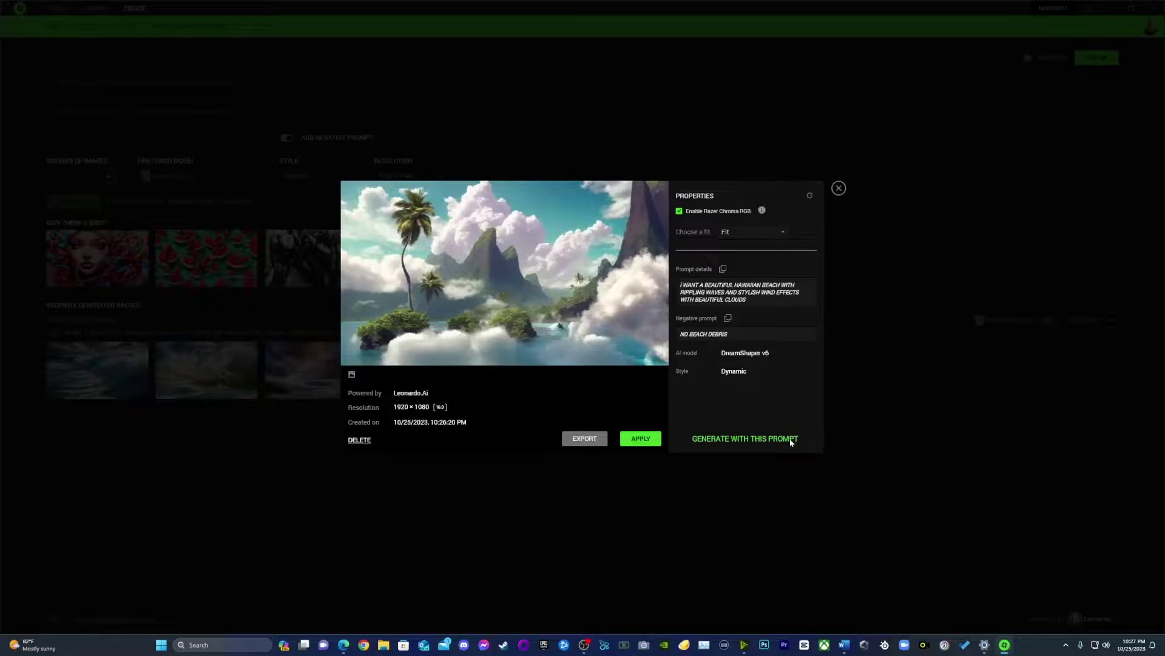
# Close the palm-tree island image details
pyautogui.click(791, 441)
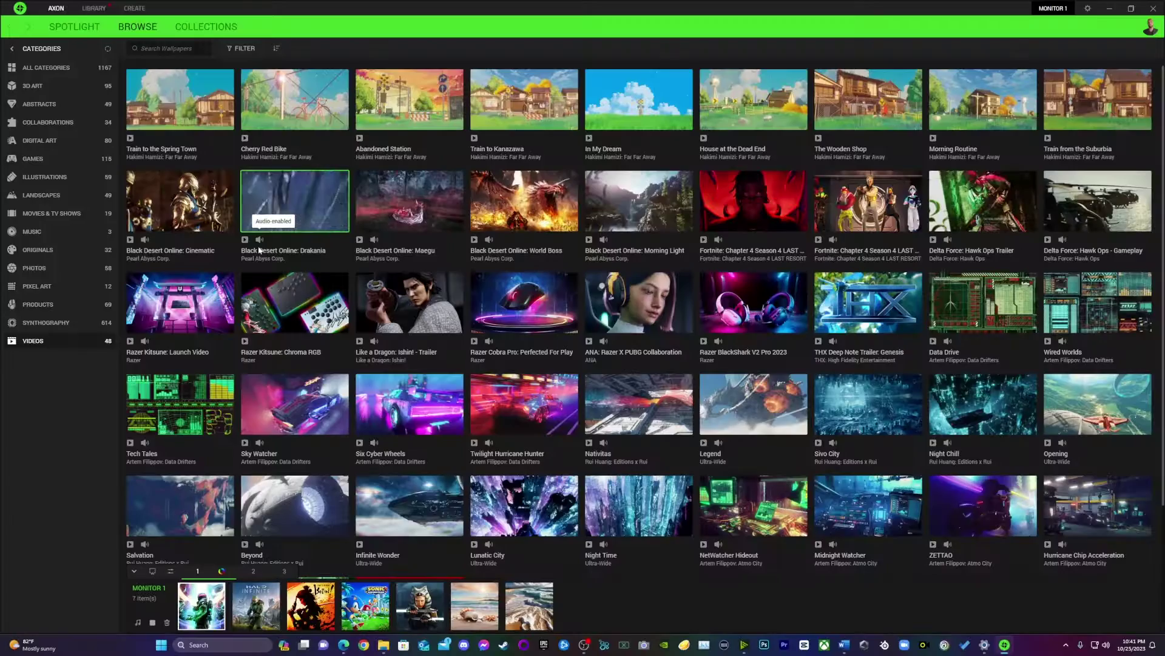
# Add the ZETTAO video to the library, apply it as wallpaper, and minimize Axon to view it
pyautogui.click(993, 519)
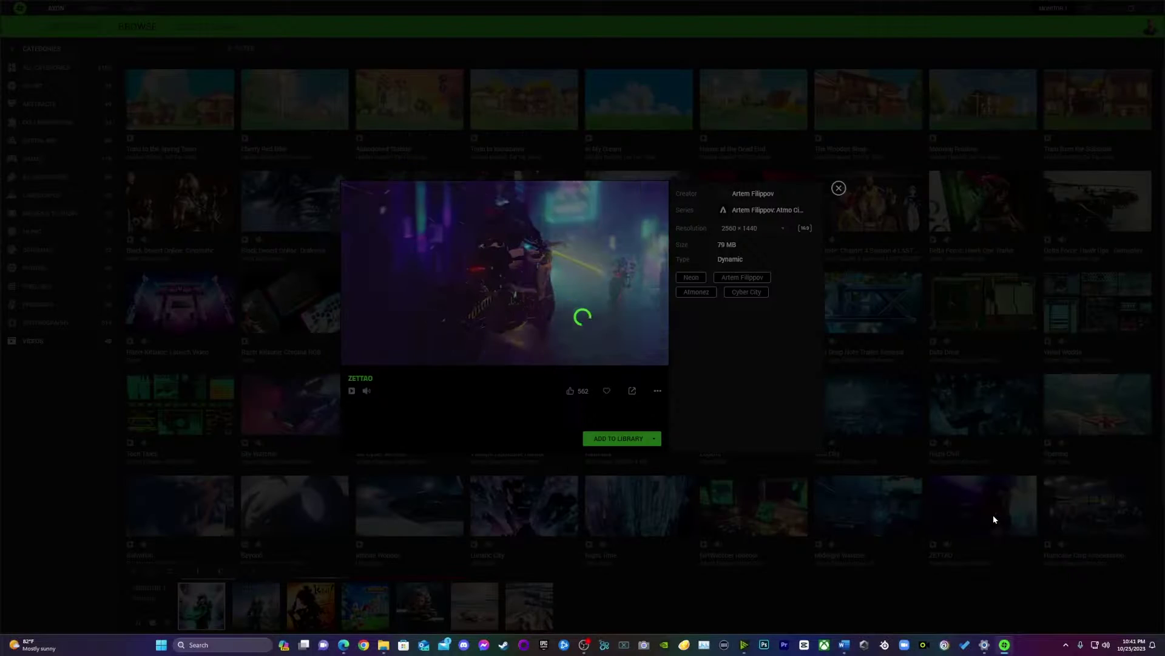
pyautogui.click(629, 442)
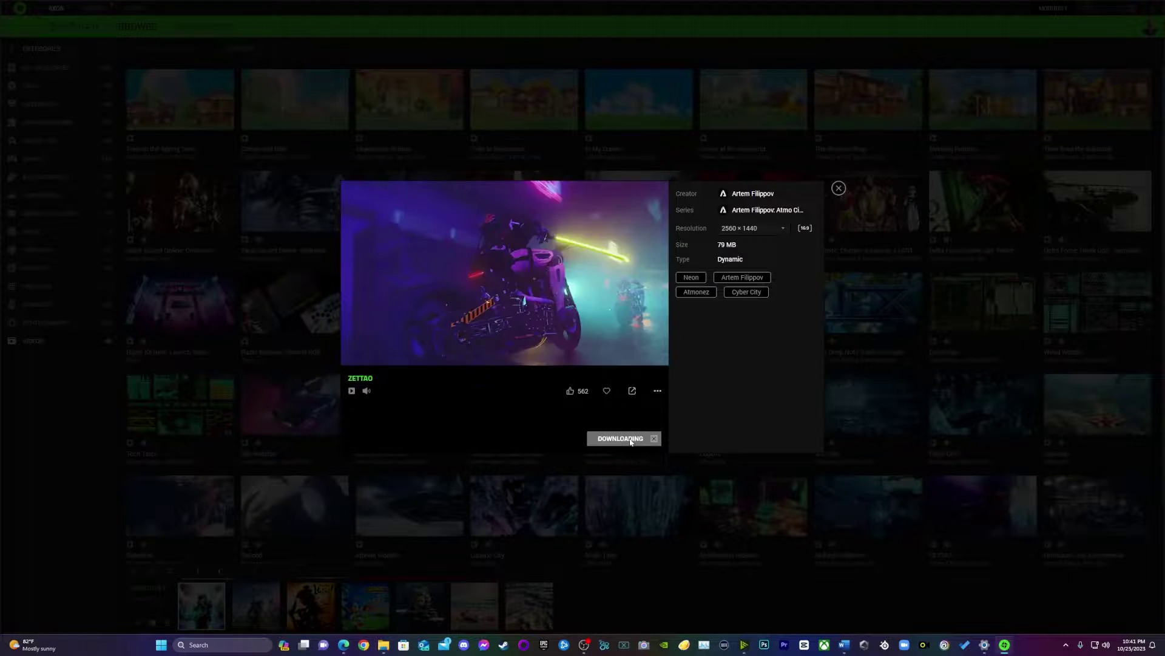
pyautogui.click(642, 442)
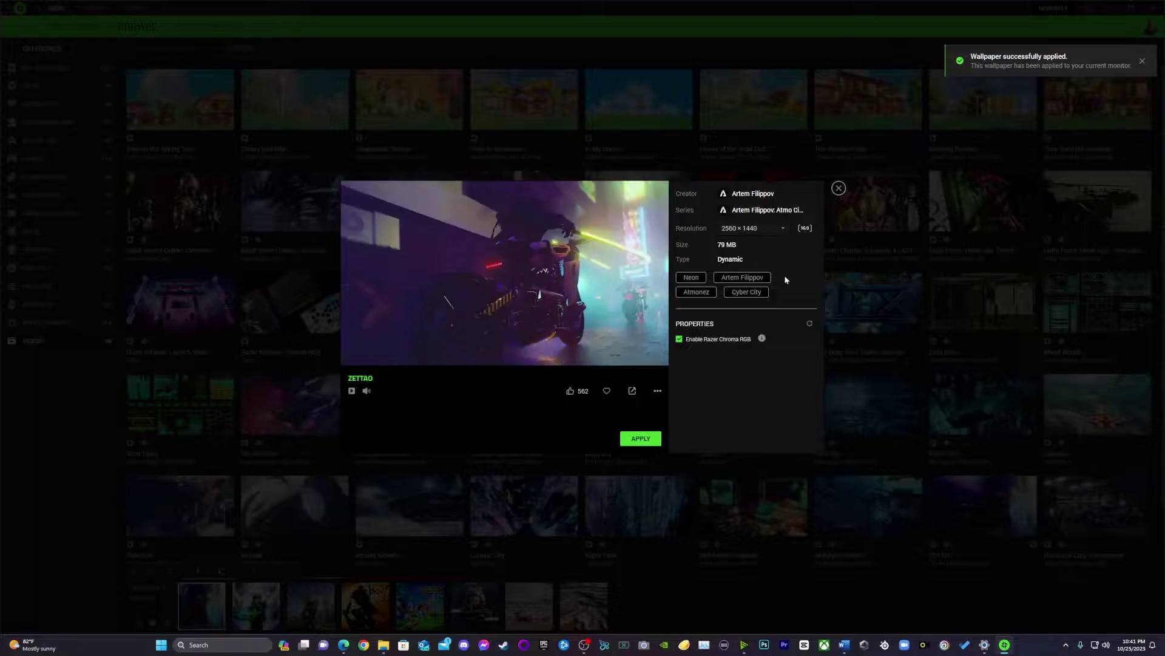
pyautogui.click(838, 188)
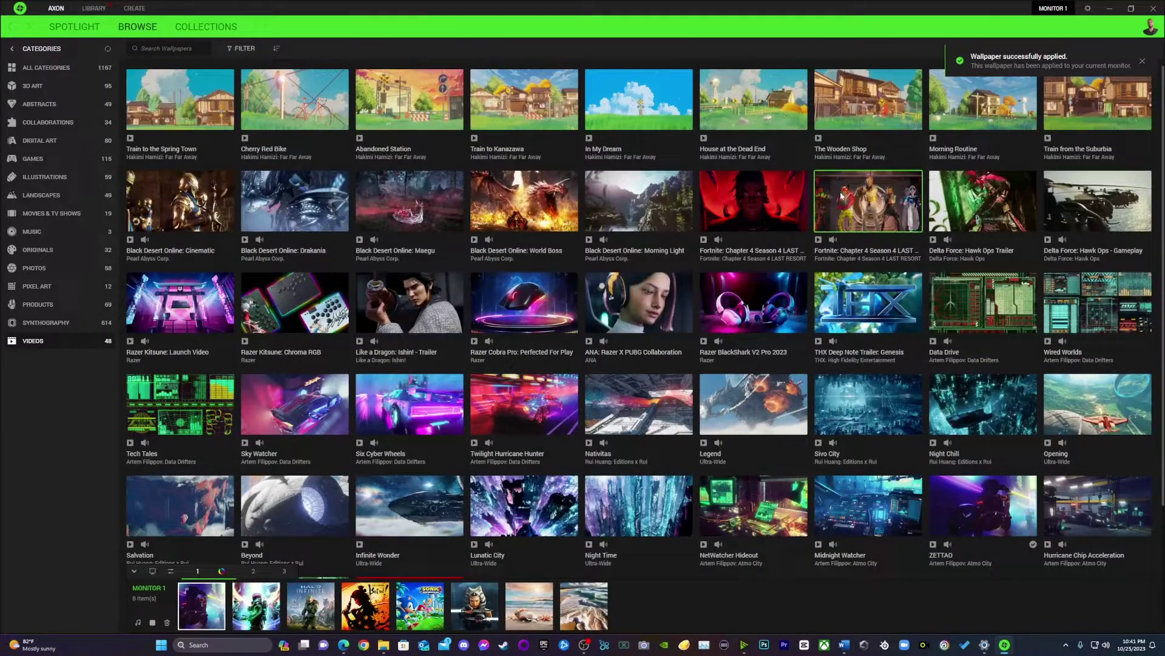
pyautogui.click(1110, 8)
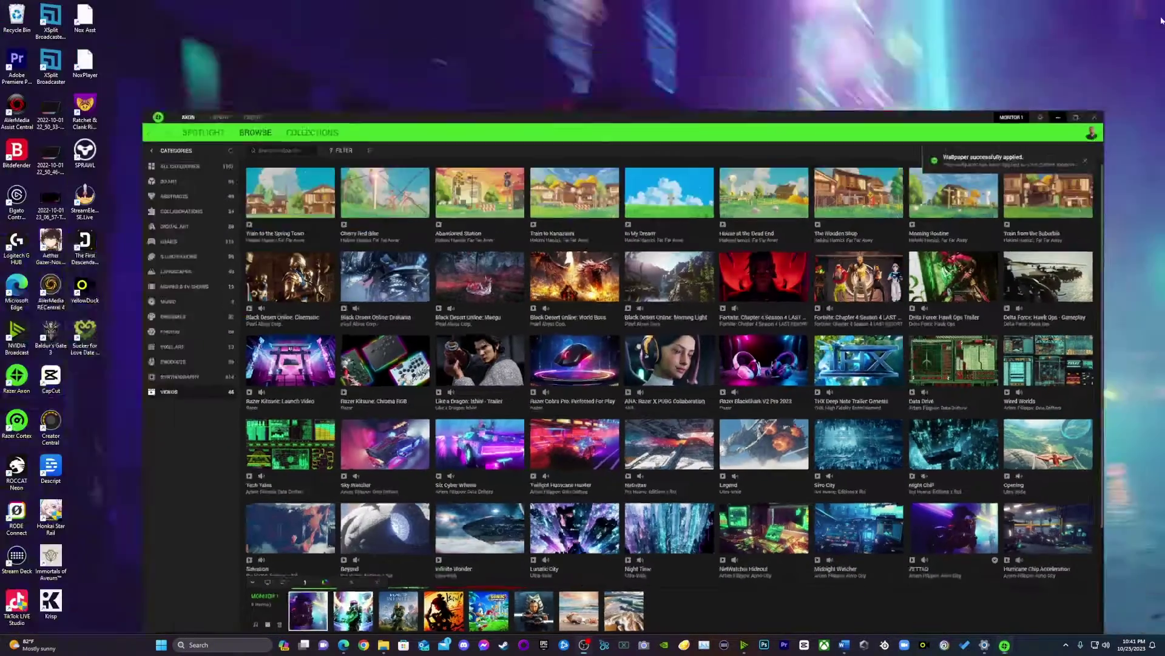